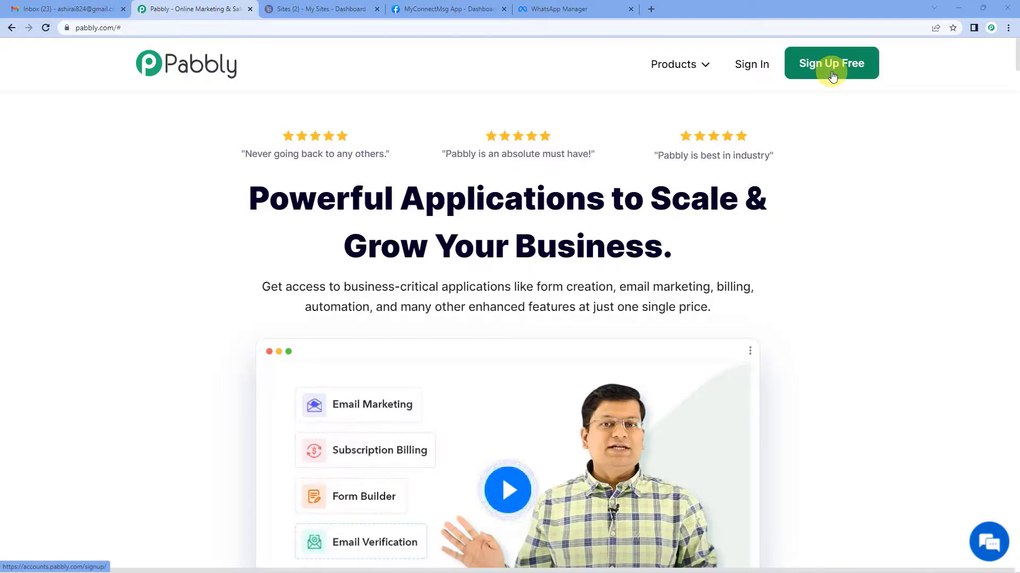
# - Sign in to Pabbly Connect and create a new workflow named "Carrd To WhatsApp"
pyautogui.click(759, 66)
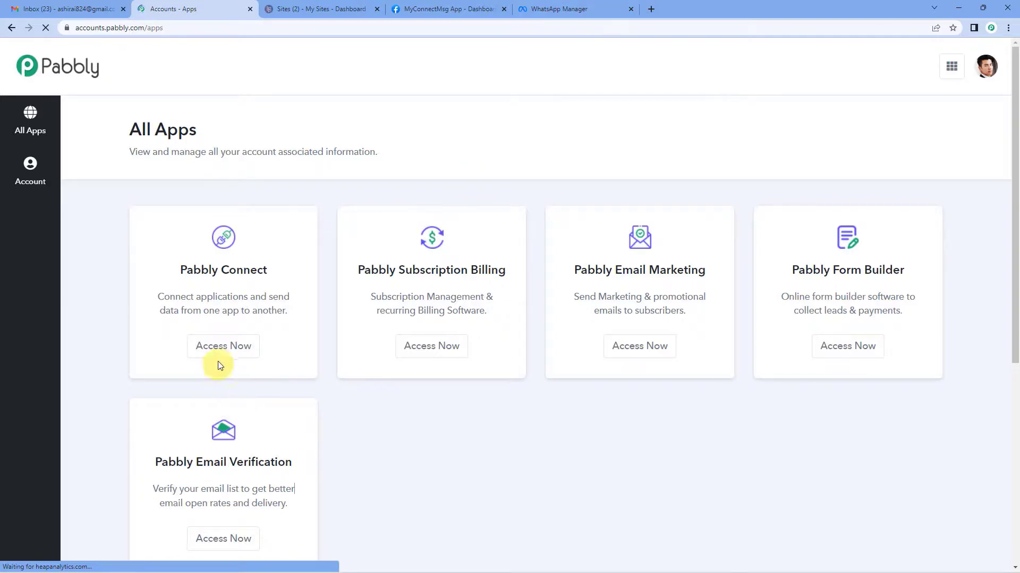
pyautogui.click(219, 347)
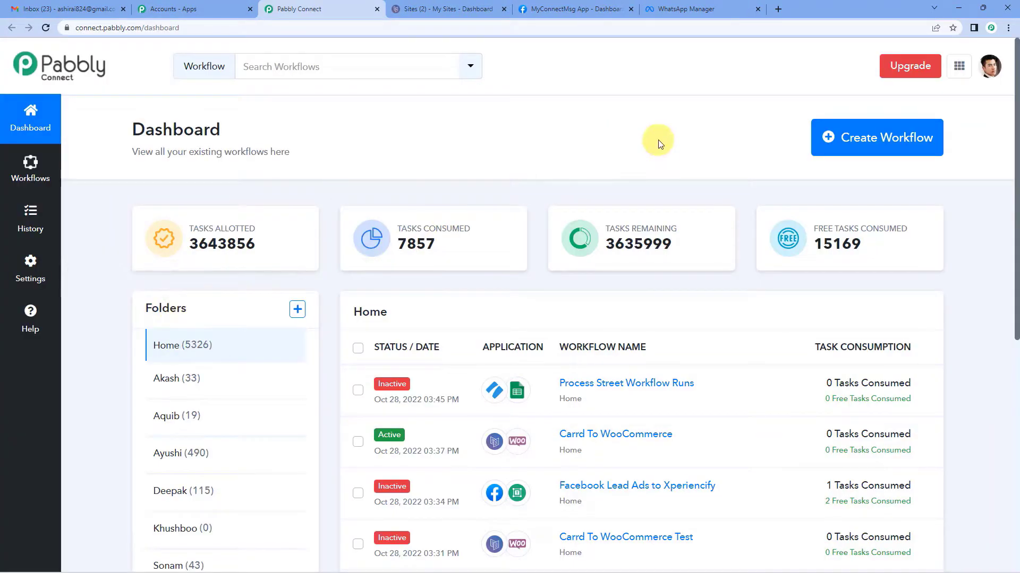
pyautogui.click(889, 143)
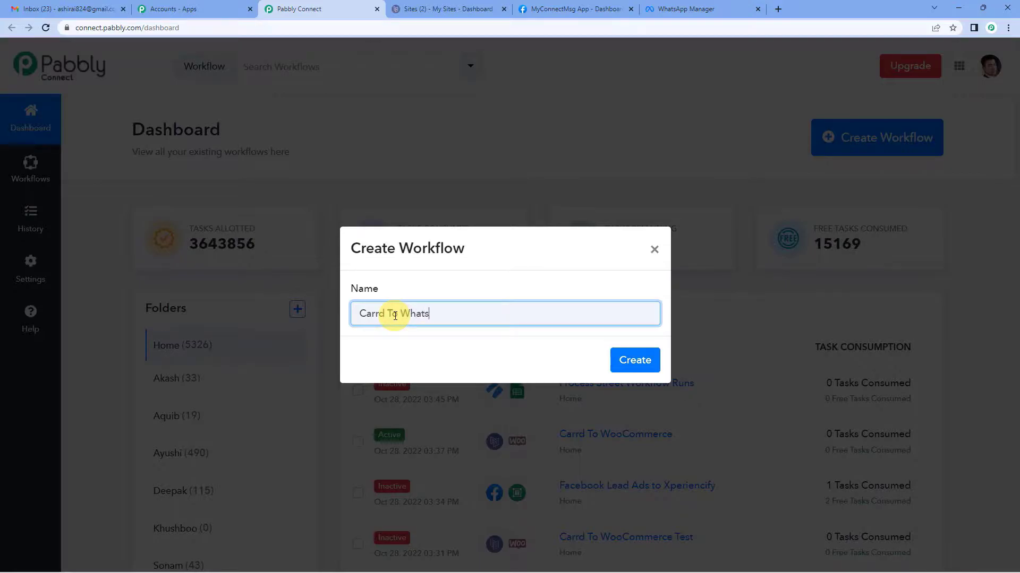
pyautogui.click(636, 360)
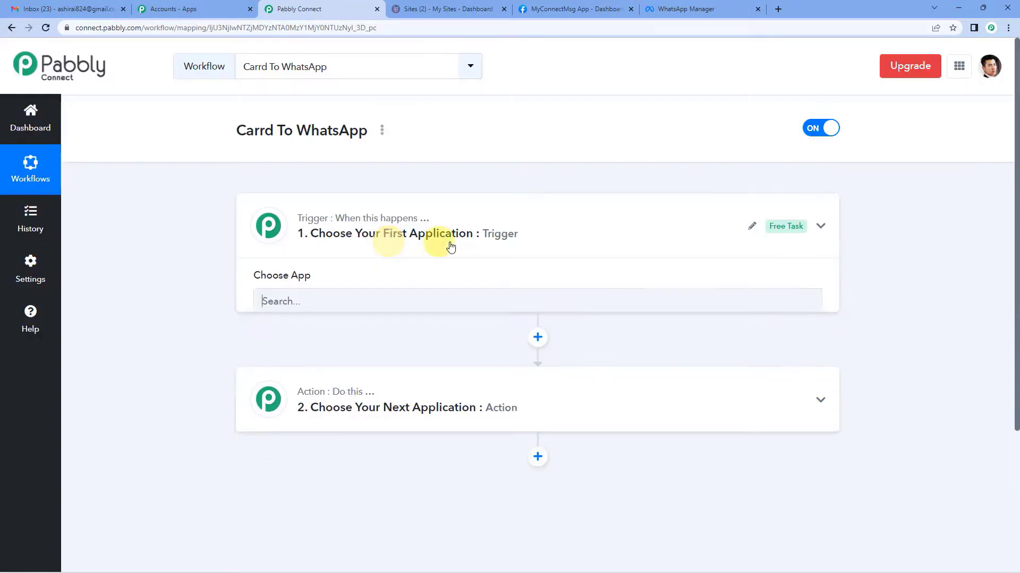
# - Set the workflow's trigger application to Carrd with New Submission as the trigger event
pyautogui.click(452, 245)
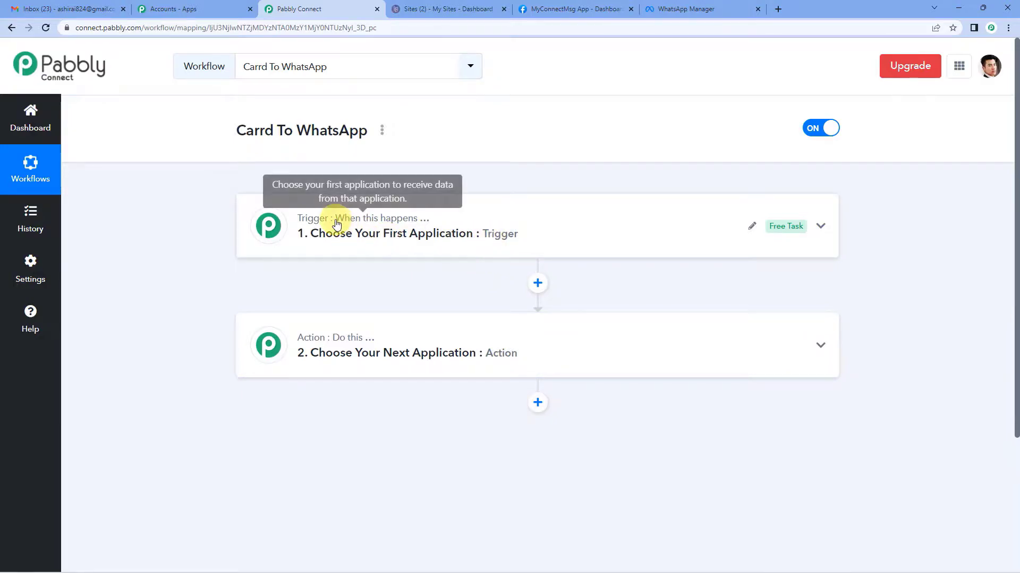
pyautogui.moveTo(339, 337)
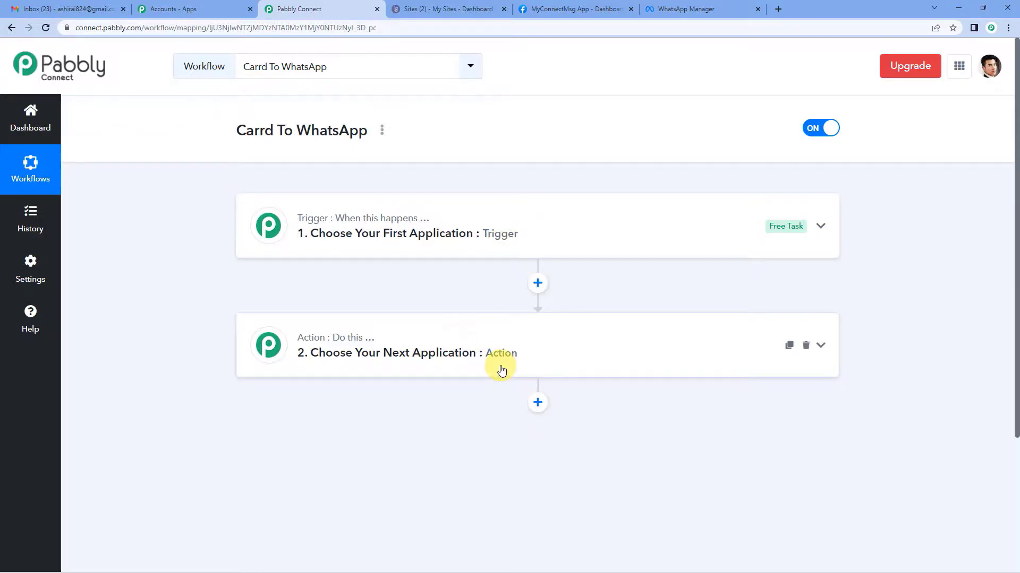
pyautogui.click(474, 236)
pyautogui.click(377, 299)
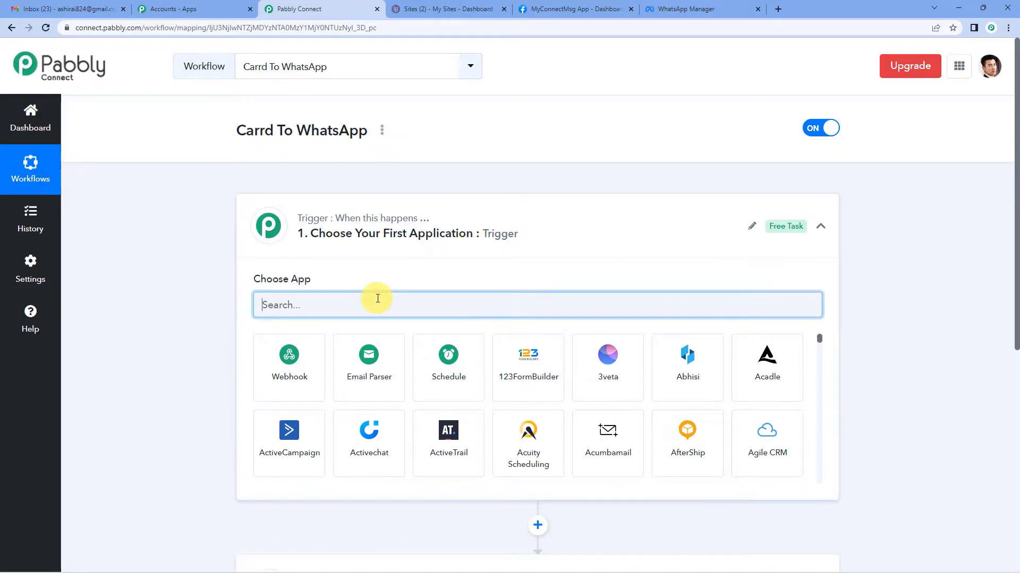
pyautogui.write('car')
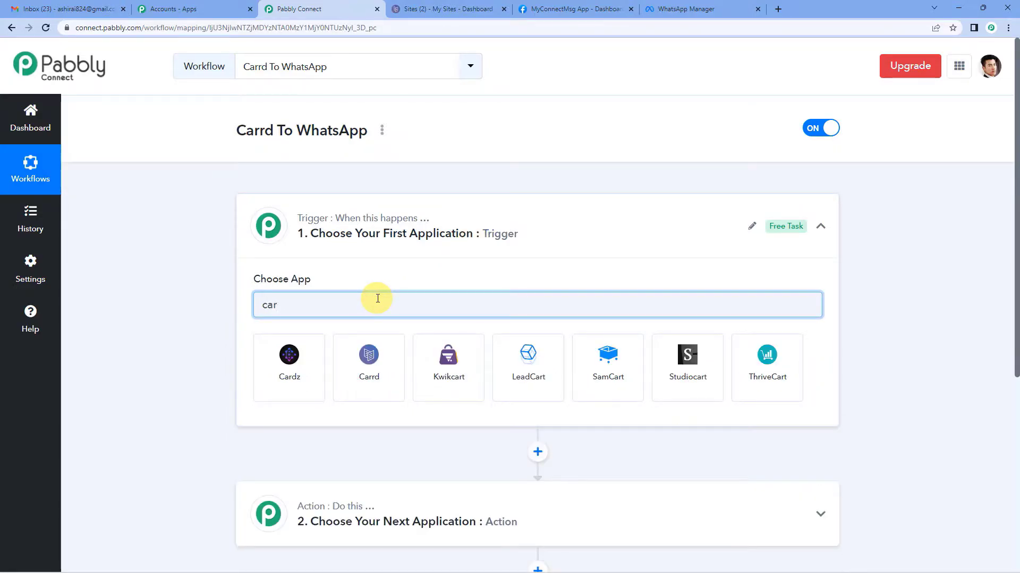
pyautogui.click(380, 367)
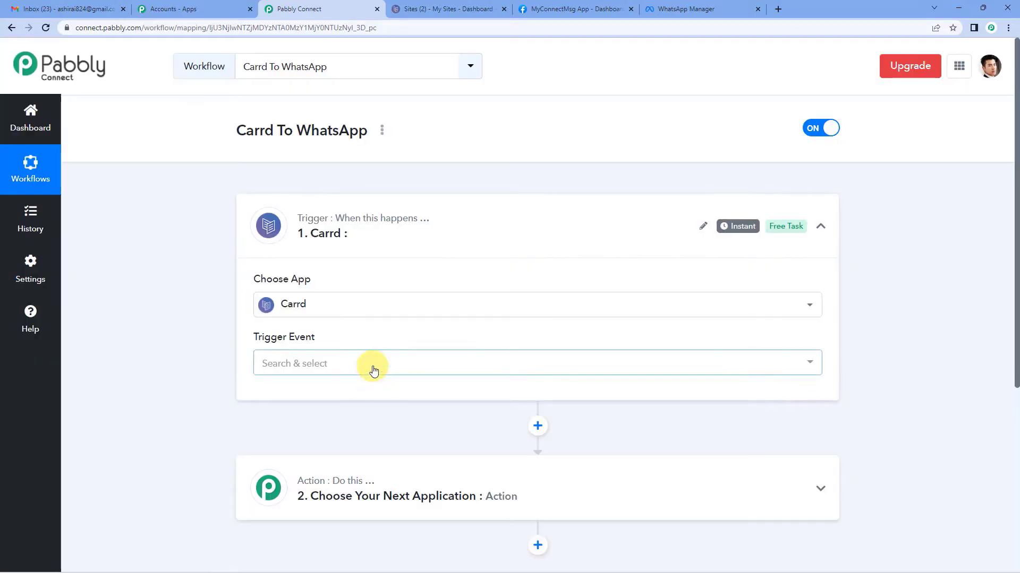
pyautogui.click(373, 366)
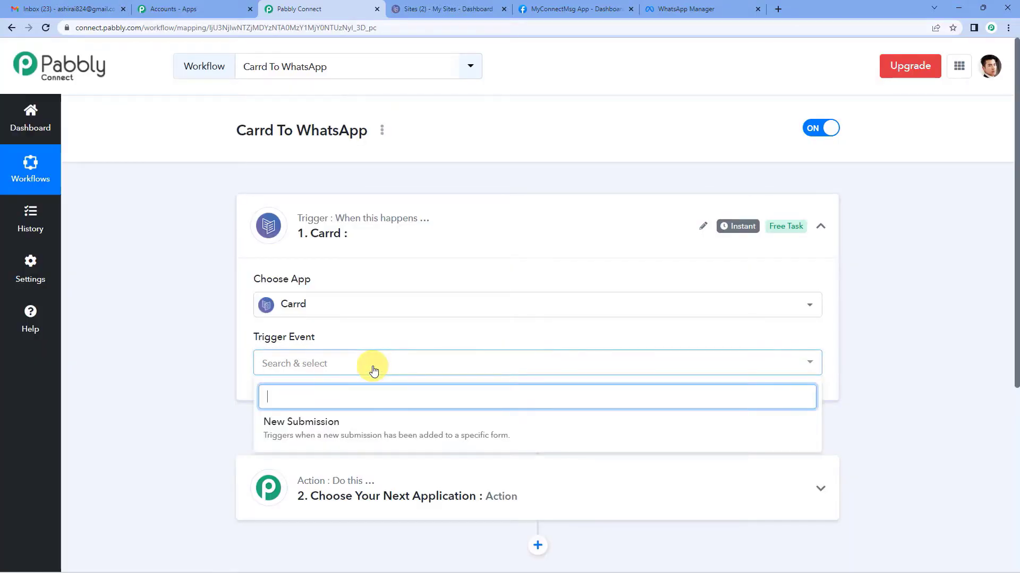
pyautogui.scroll(-1, 374, 370)
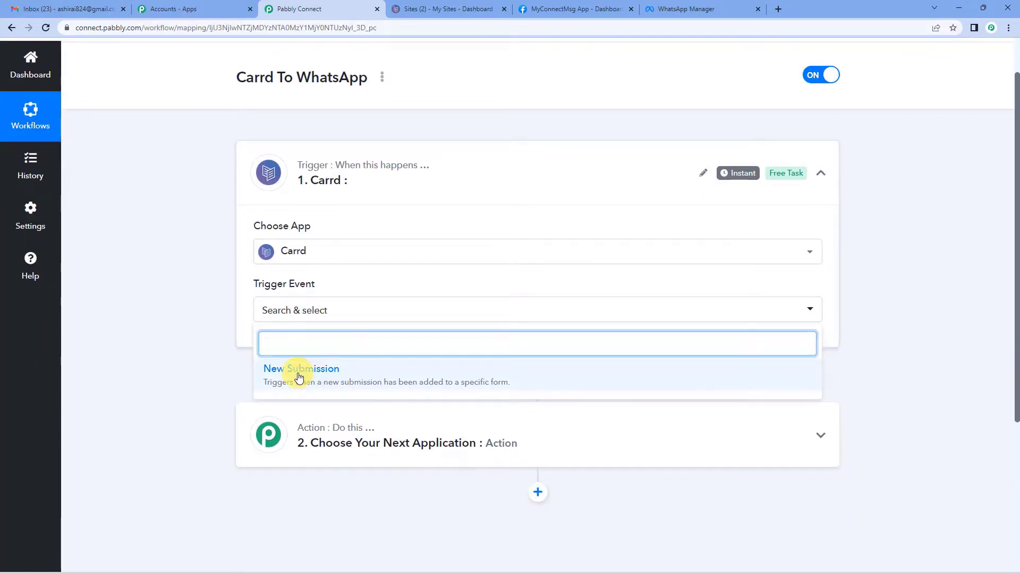
pyautogui.click(299, 377)
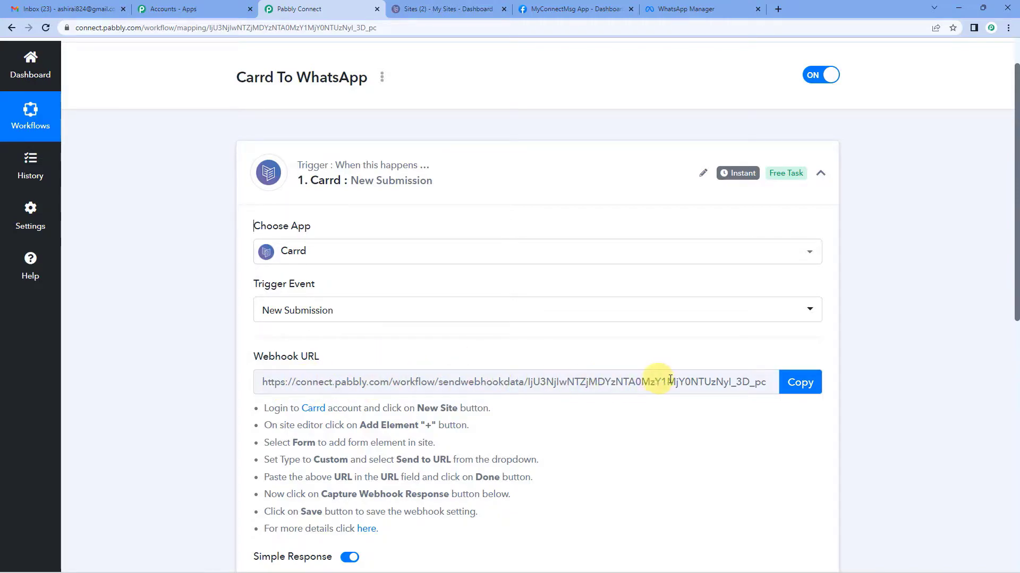
# - Copy the Carrd trigger's webhook URL, review the setup instructions, and switch to the Carrd sites dashboard
pyautogui.click(814, 386)
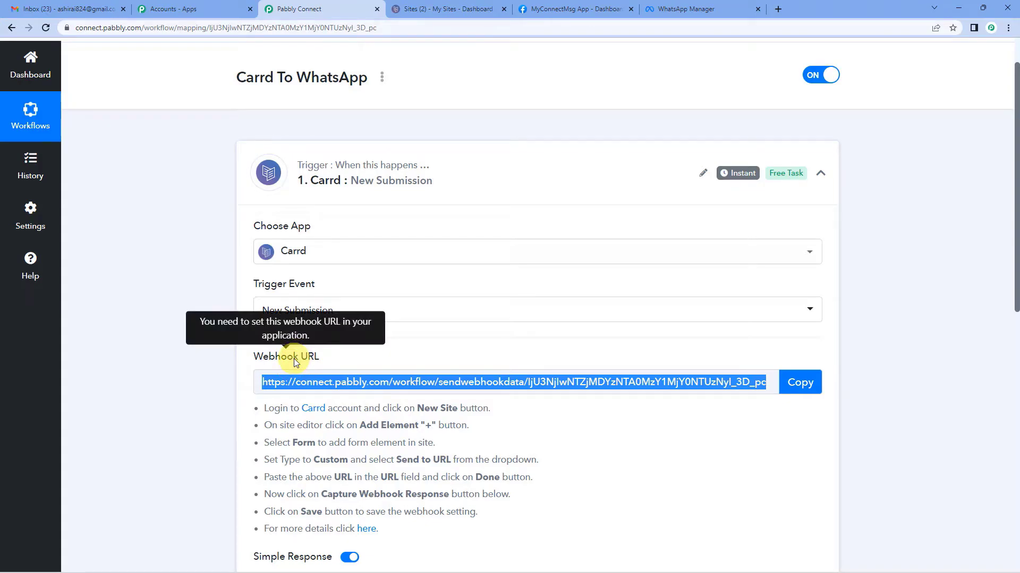
pyautogui.scroll(-1, 272, 386)
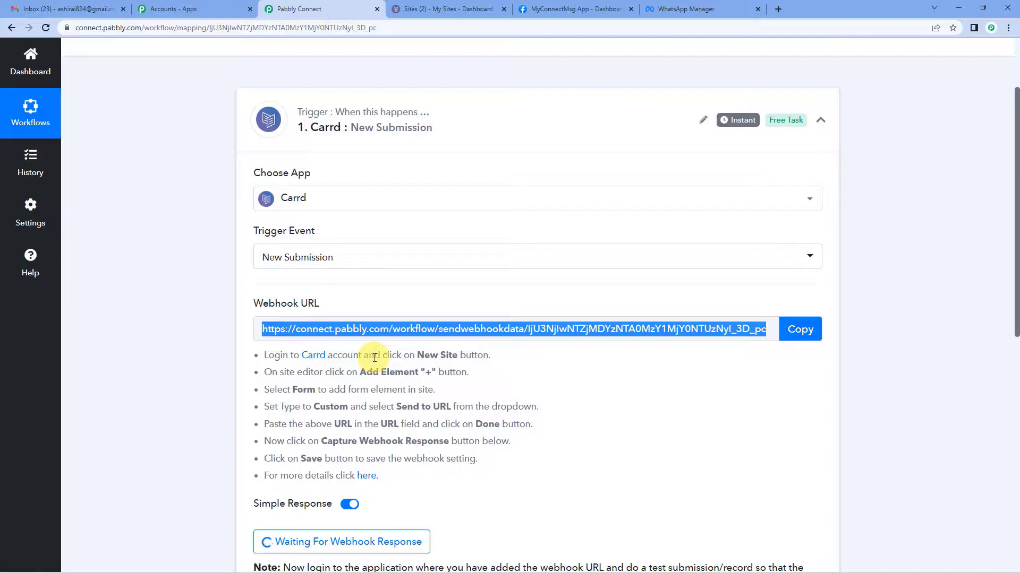
pyautogui.click(441, 9)
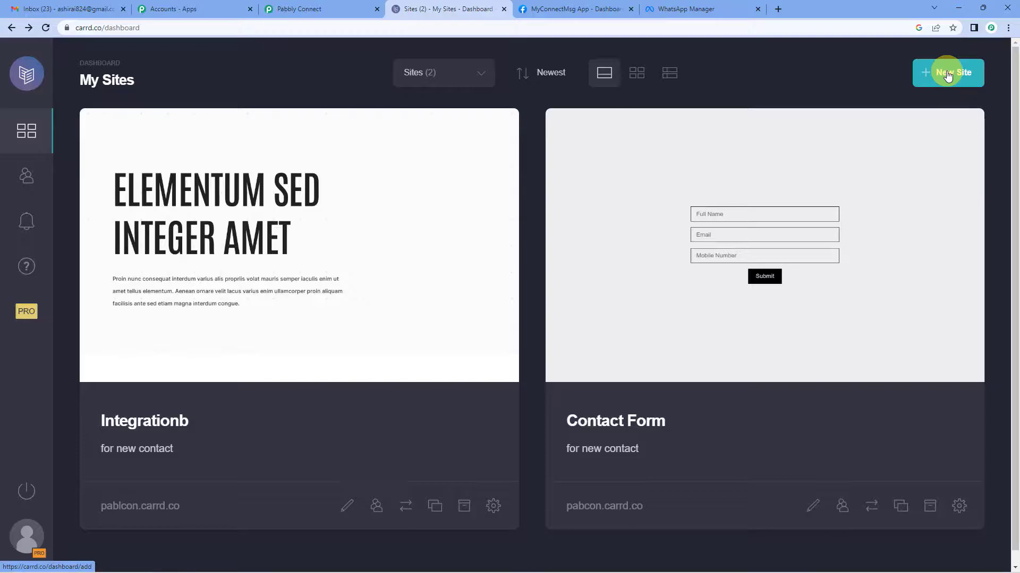
pyautogui.click(319, 9)
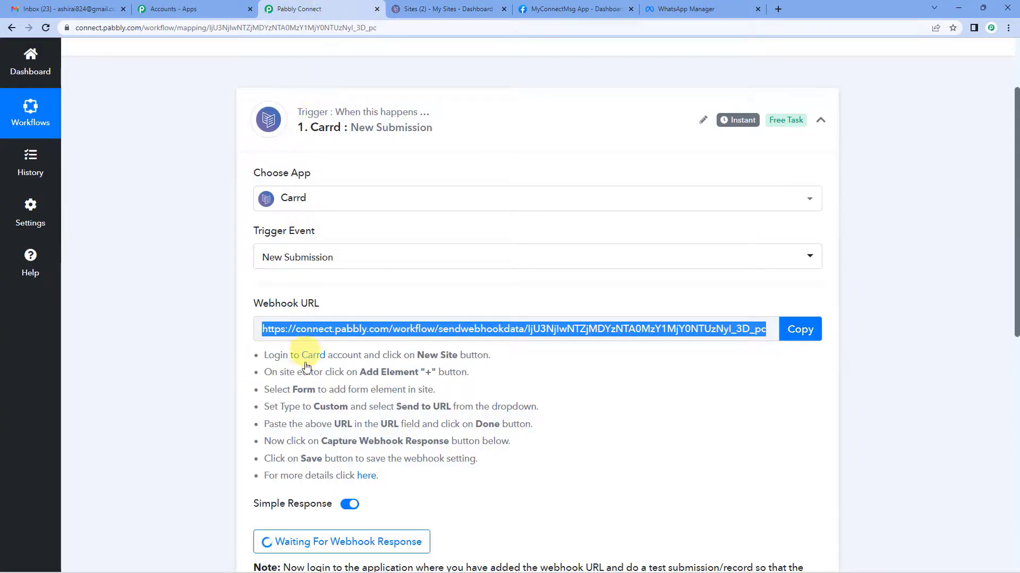
pyautogui.scroll(-1, 302, 371)
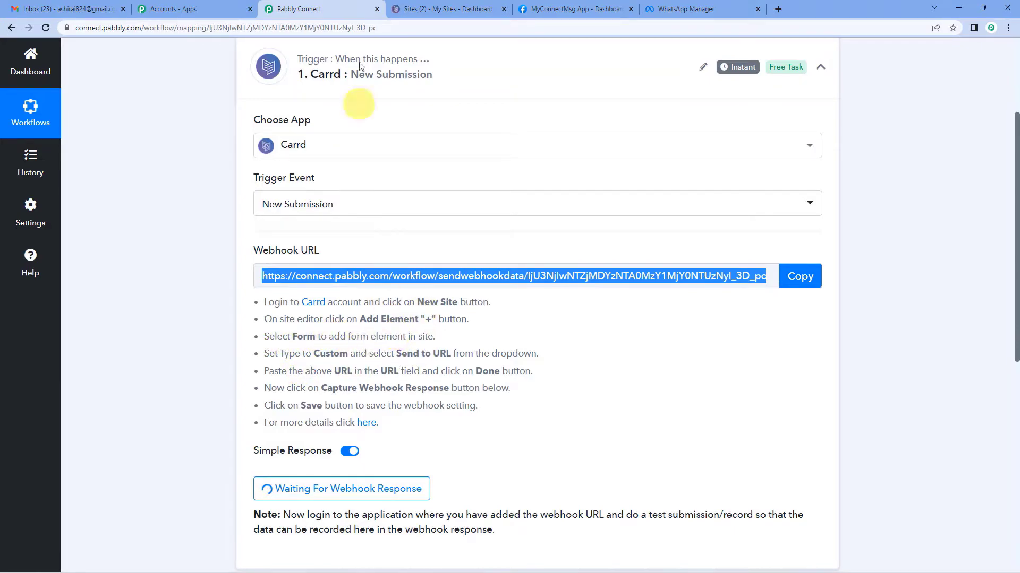
pyautogui.click(433, 9)
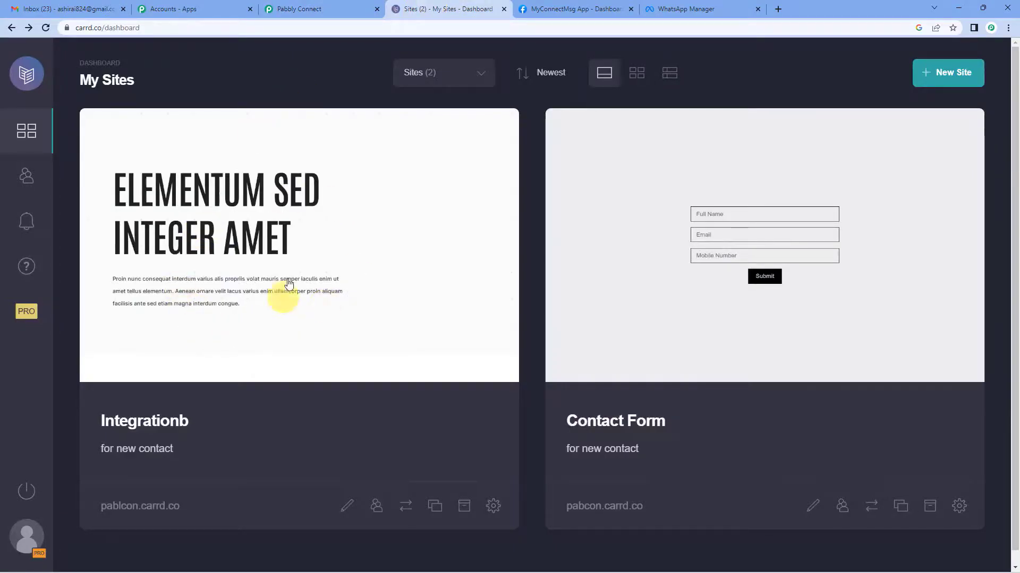
# - Open the Integrationb site for editing and bring up the settings of its Full Name, Your Email and Mobile Number form
pyautogui.click(250, 284)
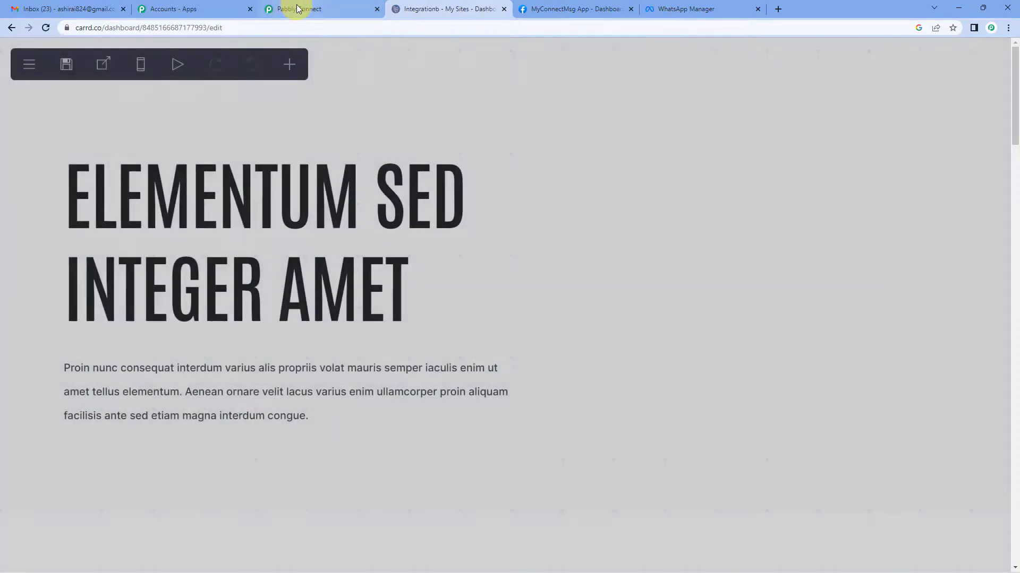
pyautogui.scroll(-10, 312, 282)
pyautogui.scroll(6, 319, 340)
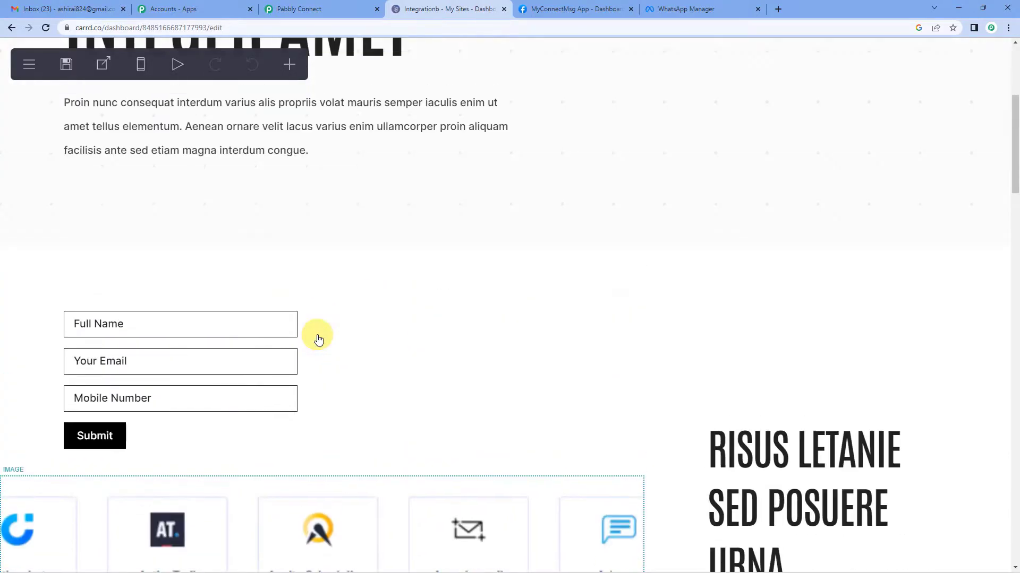
pyautogui.scroll(4, 319, 340)
pyautogui.scroll(-3, 303, 144)
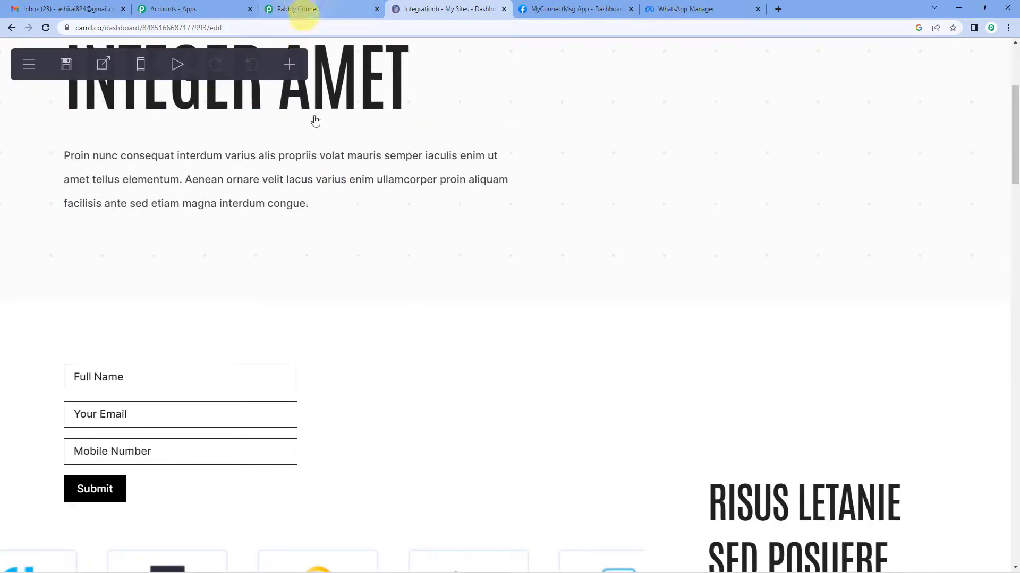
pyautogui.click(329, 377)
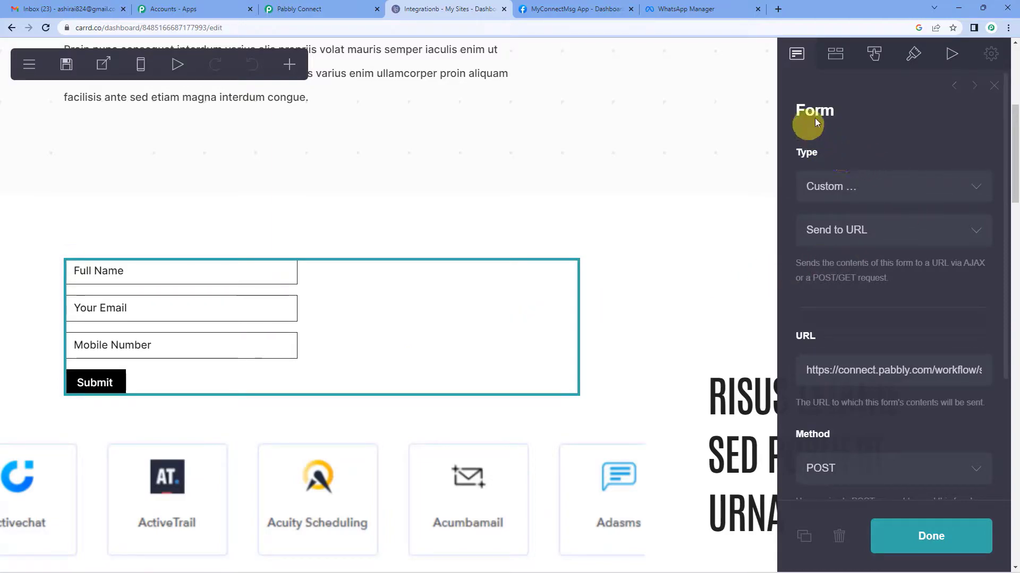
# - Check the form setup instructions in Pabbly Connect and set the Carrd form's type to Custom with Send to URL
pyautogui.click(299, 9)
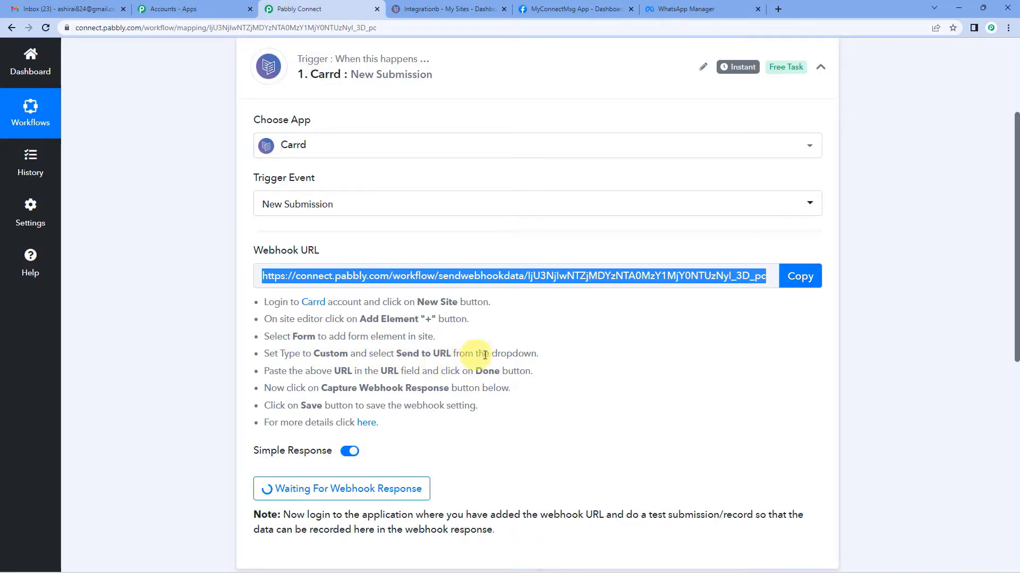
pyautogui.click(417, 4)
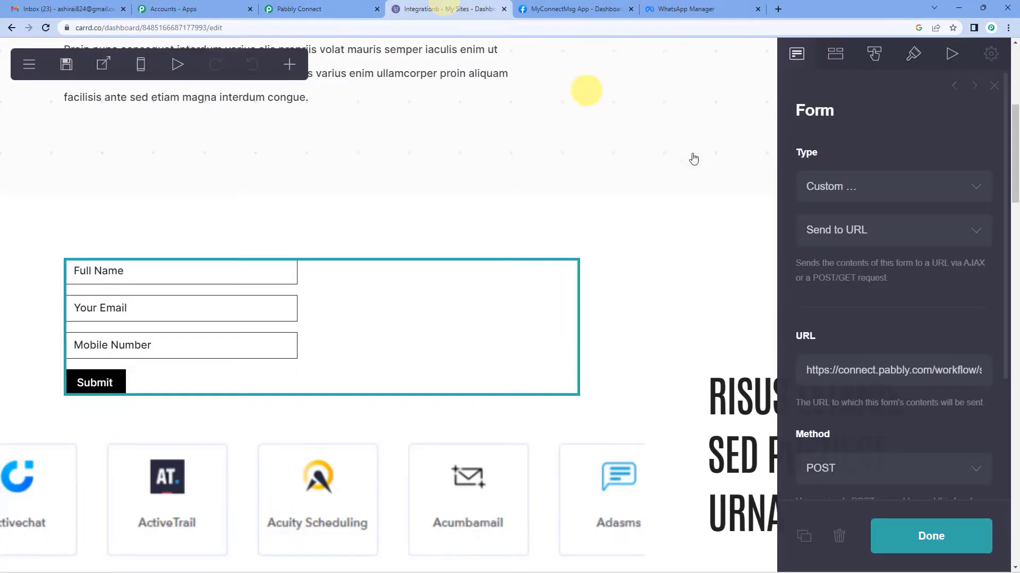
pyautogui.click(850, 190)
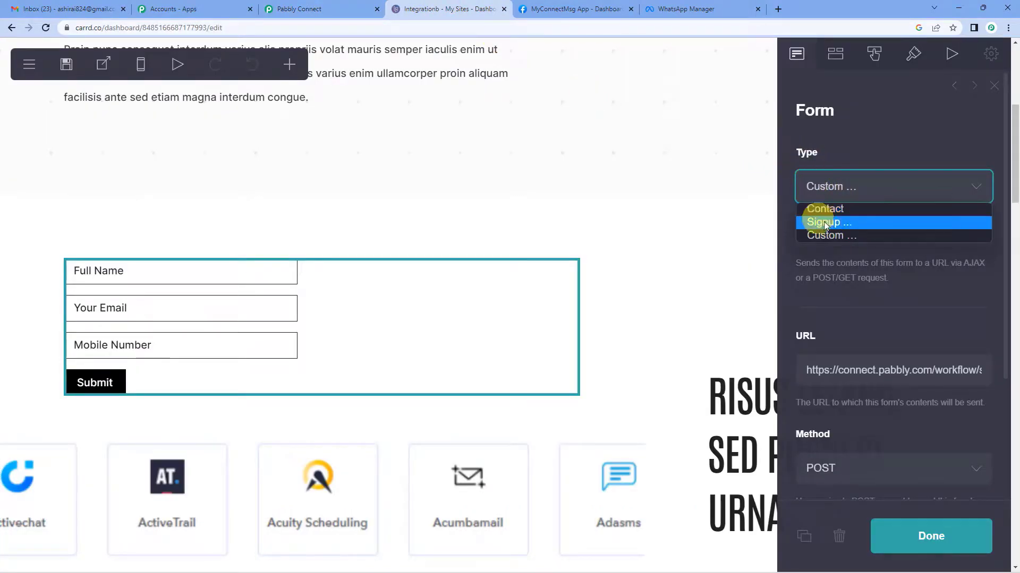
pyautogui.click(833, 235)
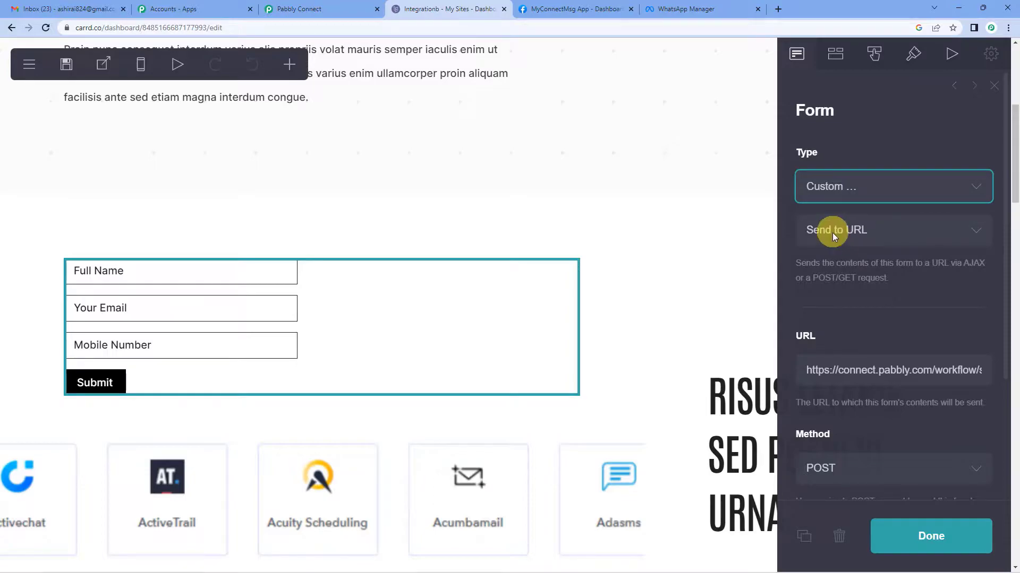
pyautogui.click(833, 232)
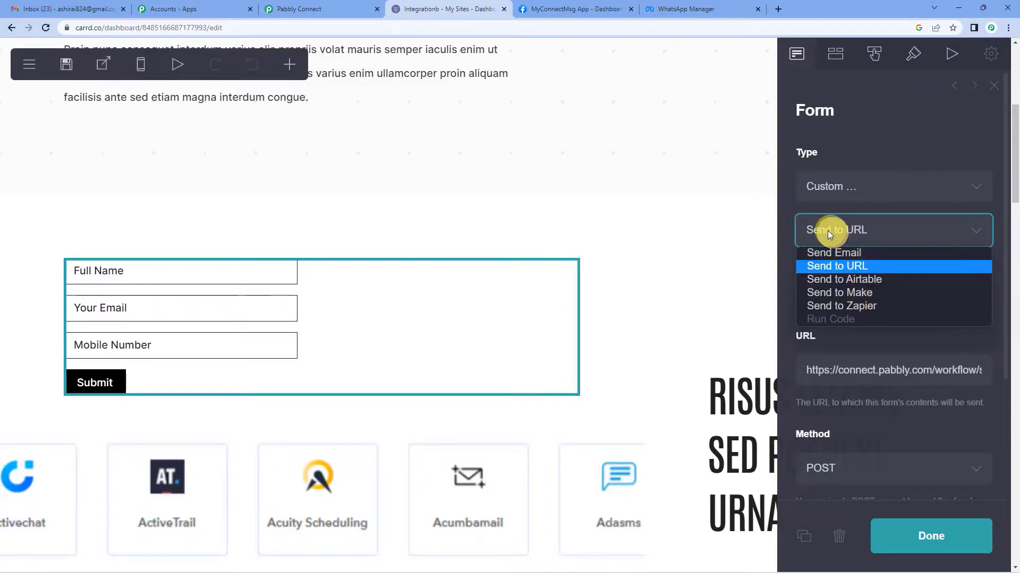
pyautogui.click(840, 267)
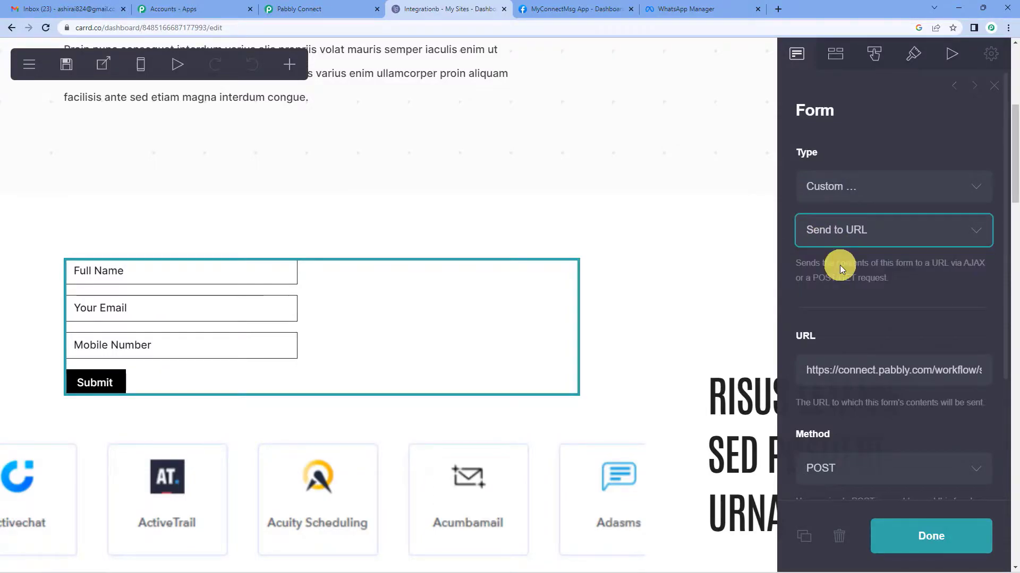
# - Copy the webhook URL from Pabbly Connect again, replace the Carrd form's URL with it, and finish editing the form
pyautogui.click(320, 9)
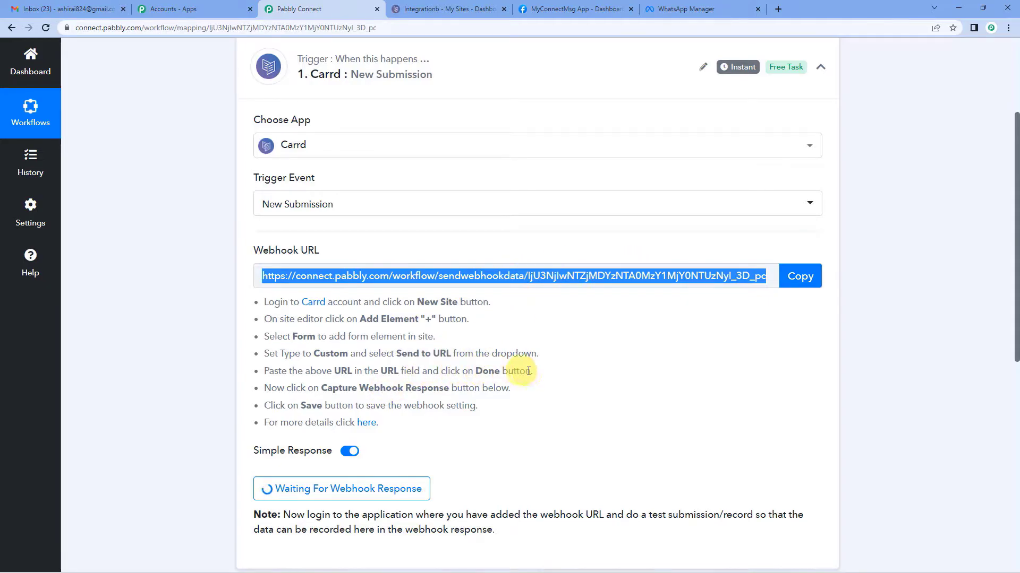
pyautogui.click(811, 278)
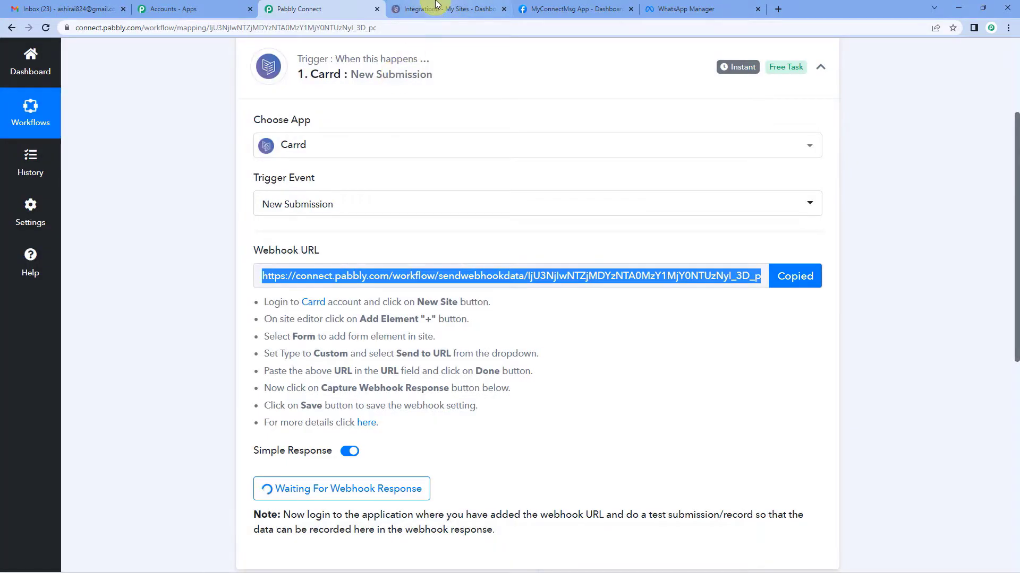
pyautogui.click(436, 7)
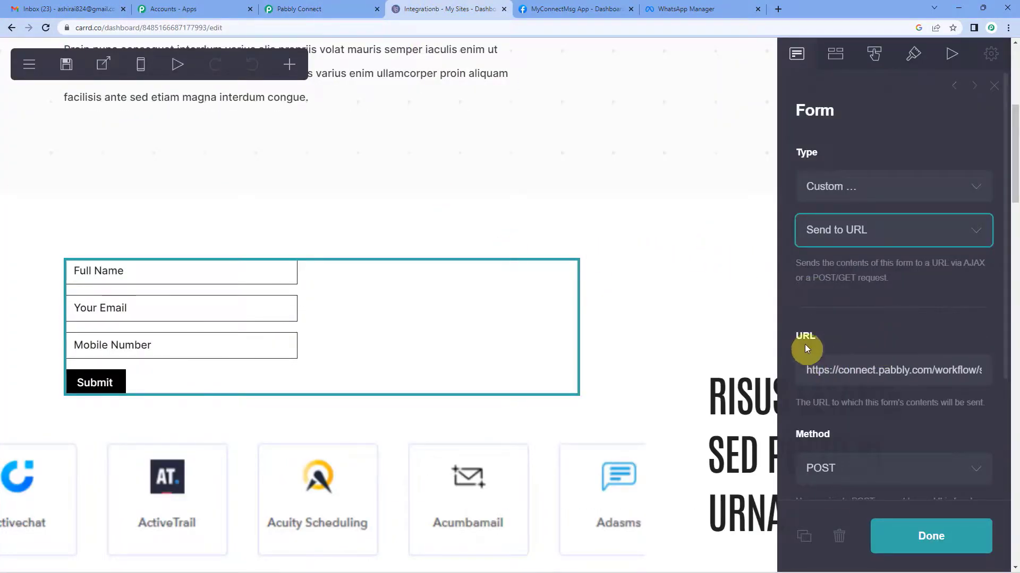
pyautogui.click(824, 373)
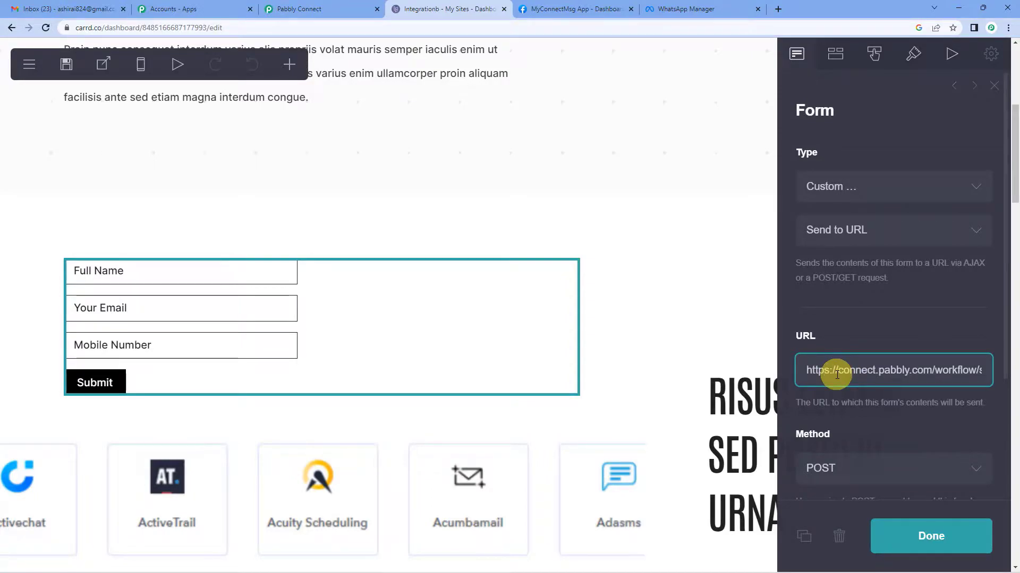
pyautogui.hotkey('ctrl', 'a')
pyautogui.press('BackSpace')
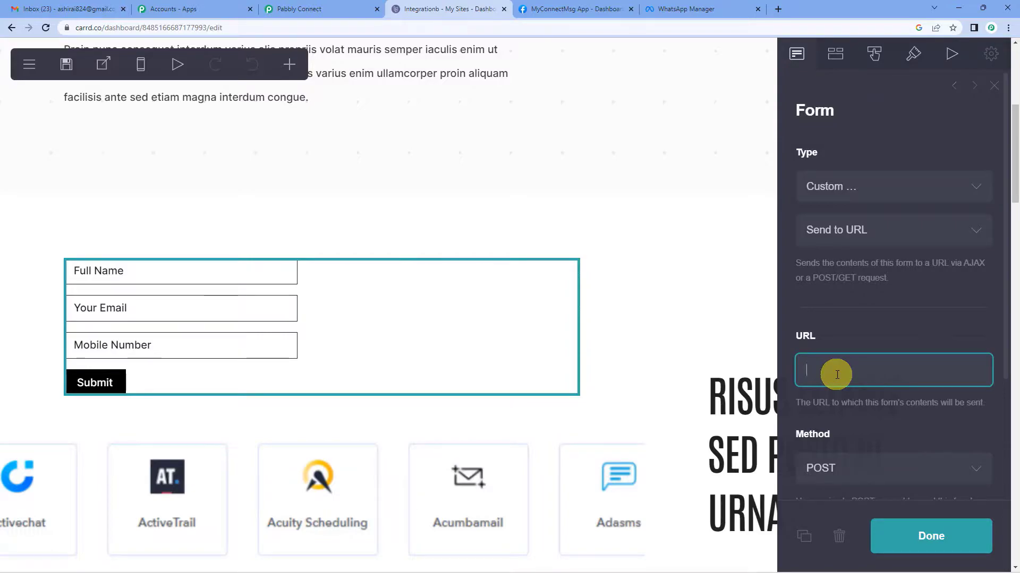
pyautogui.hotkey('ctrl', 'v')
pyautogui.scroll(-2, 892, 471)
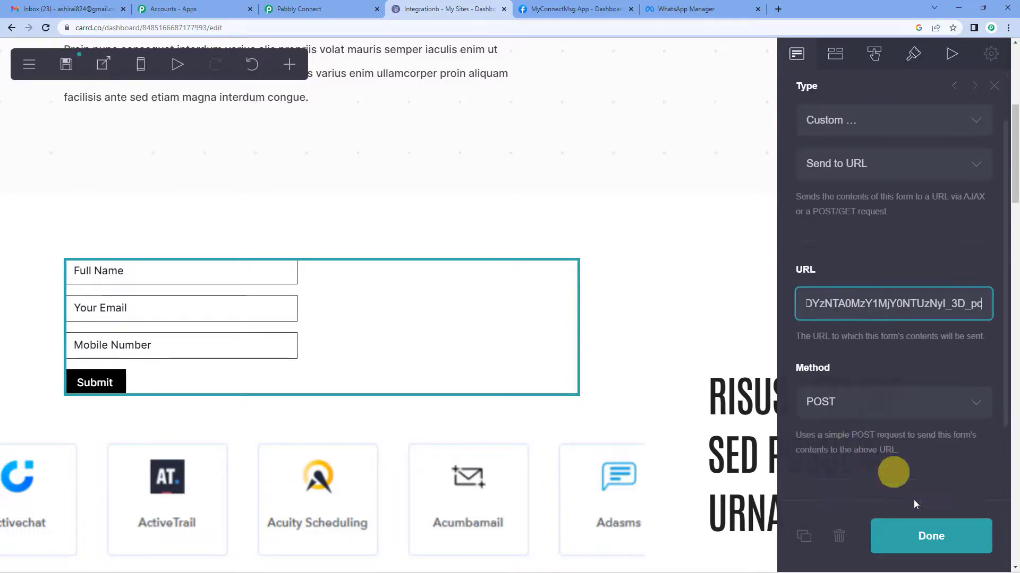
pyautogui.click(929, 538)
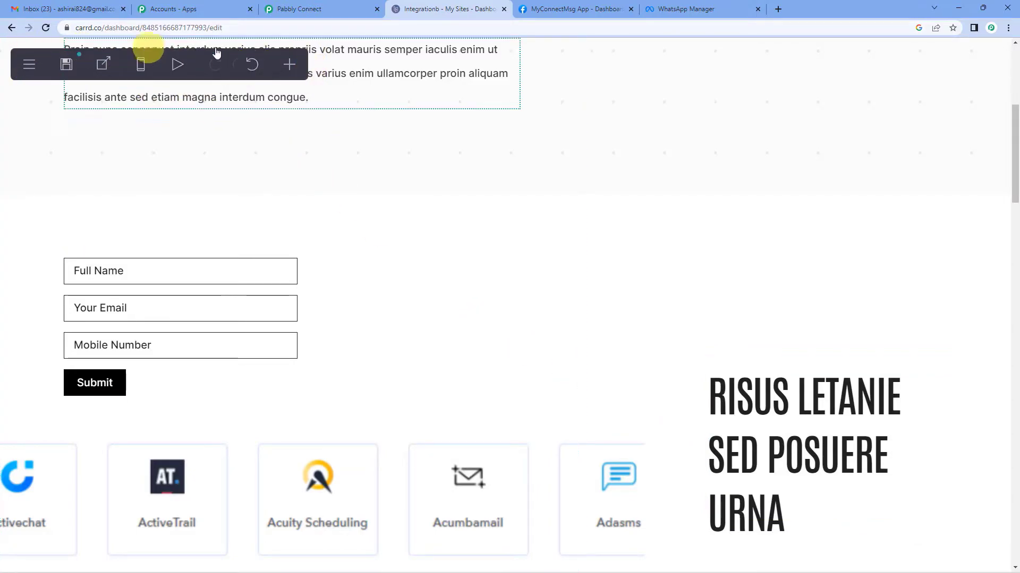
# - Publish the Integrationb site's changes to its .carrd.co URL and check the Carrd trigger's webhook capture in Pabbly Connect
pyautogui.click(67, 68)
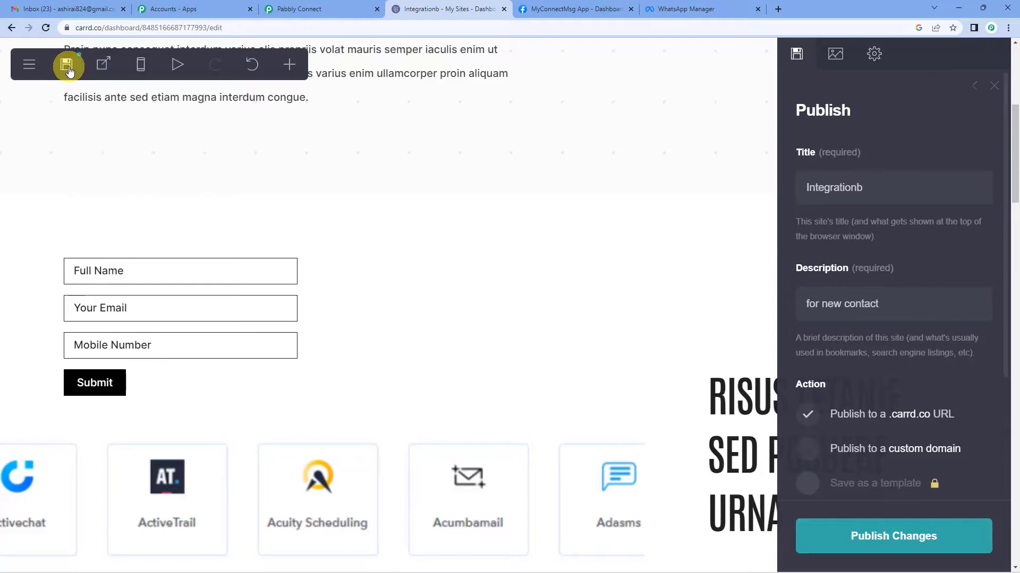
pyautogui.click(873, 537)
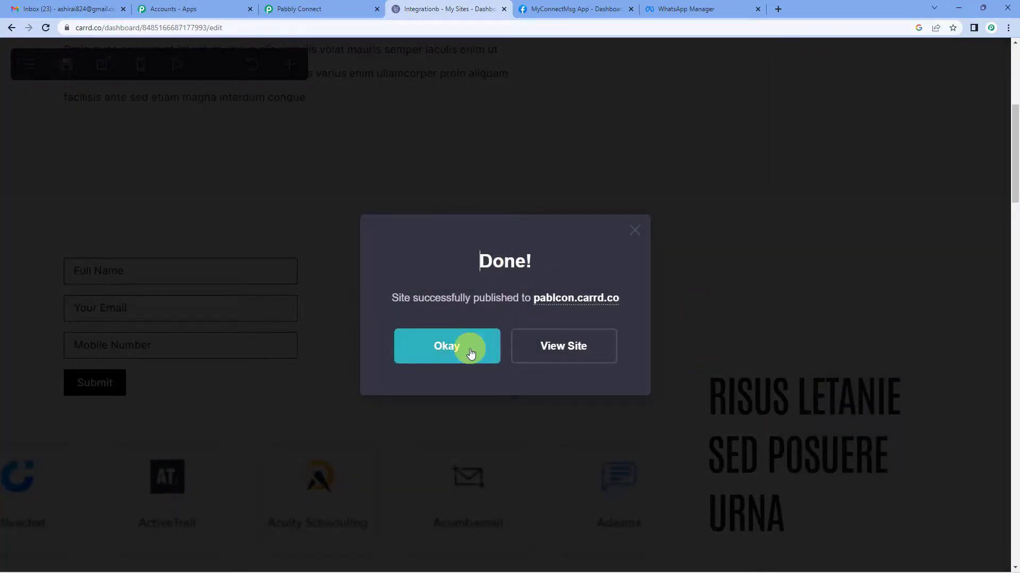
pyautogui.click(446, 346)
pyautogui.click(302, 8)
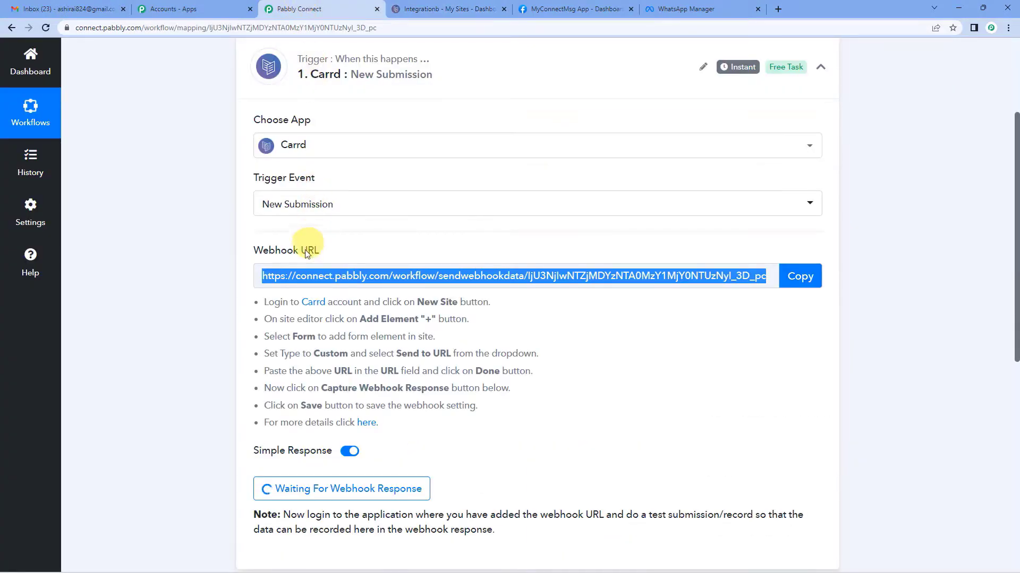
pyautogui.scroll(-1, 321, 313)
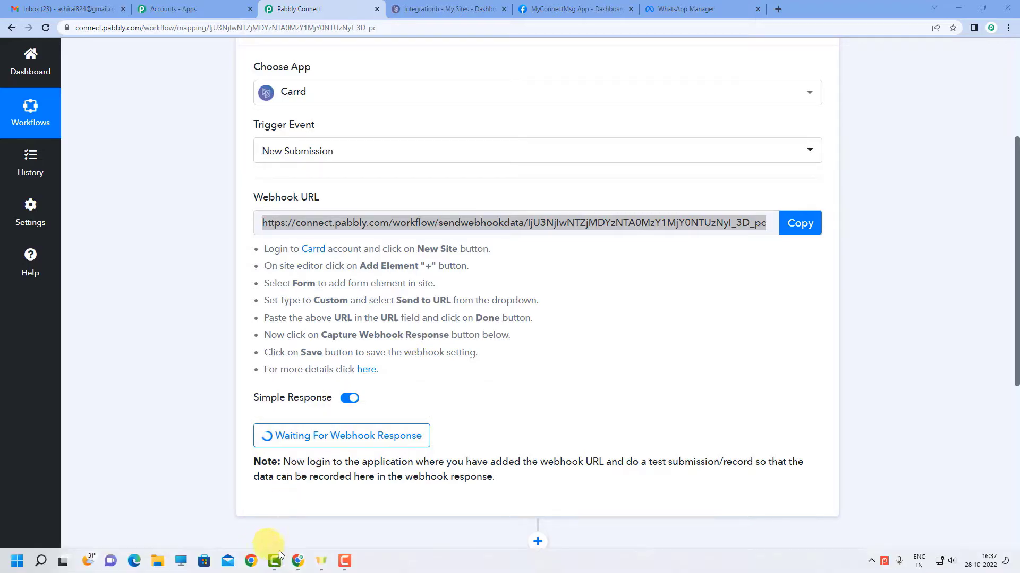
# - Reload the published Carrd site in the incognito window and submit its form with a test full name, email and mobile number
pyautogui.moveTo(298, 561)
pyautogui.click(332, 519)
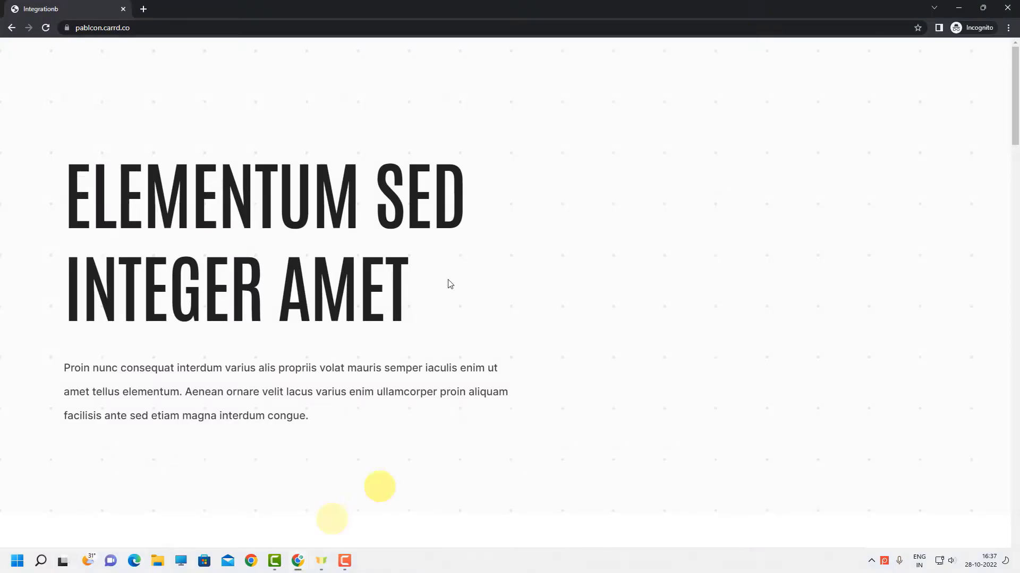
pyautogui.scroll(-6, 519, 409)
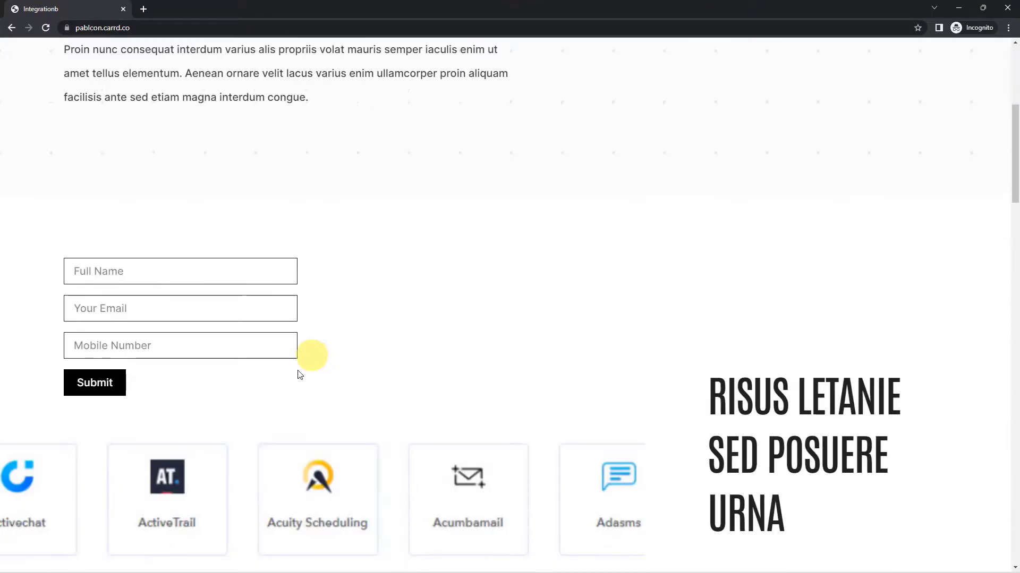
pyautogui.click(46, 29)
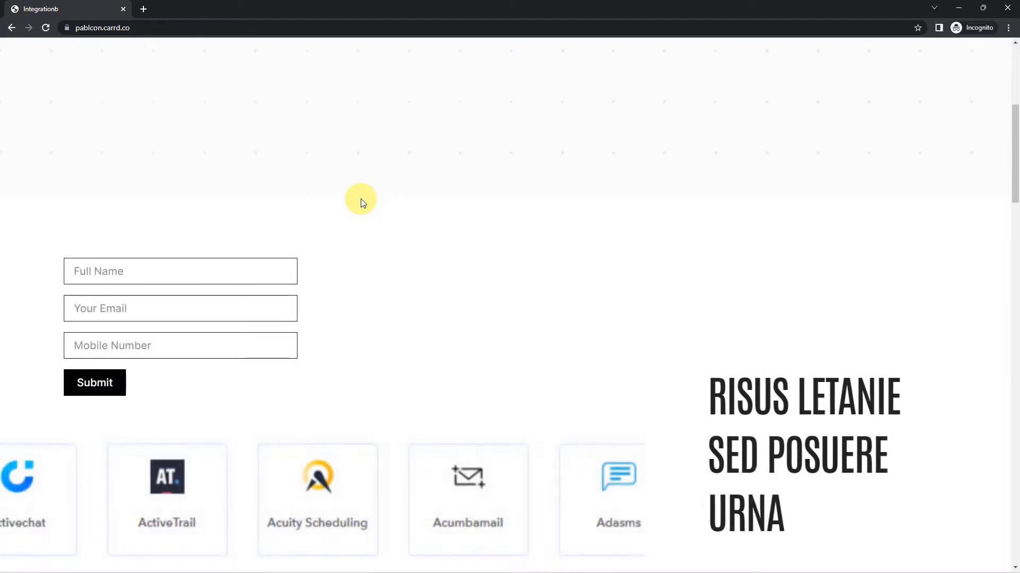
pyautogui.scroll(-2, 361, 199)
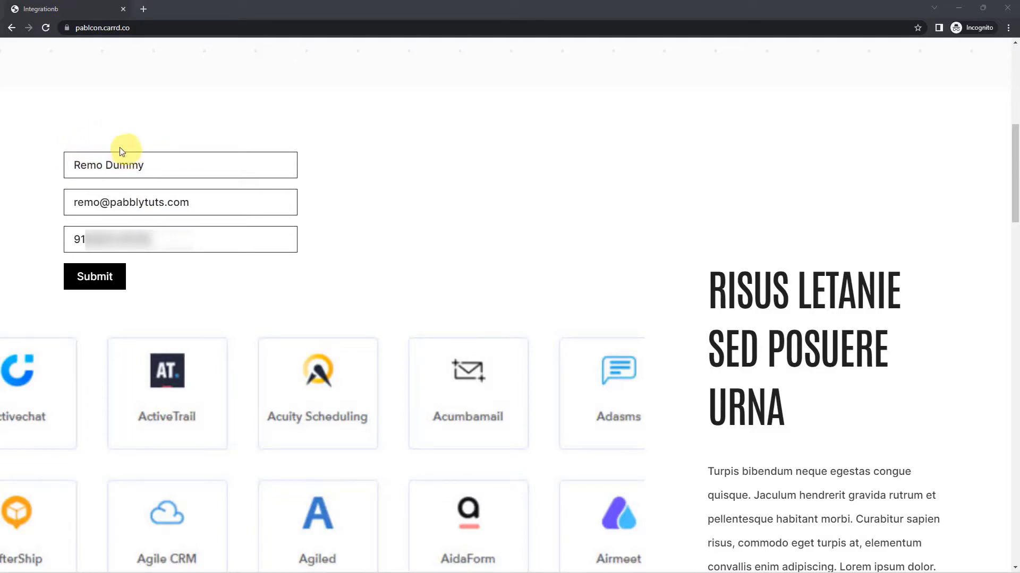
pyautogui.click(92, 278)
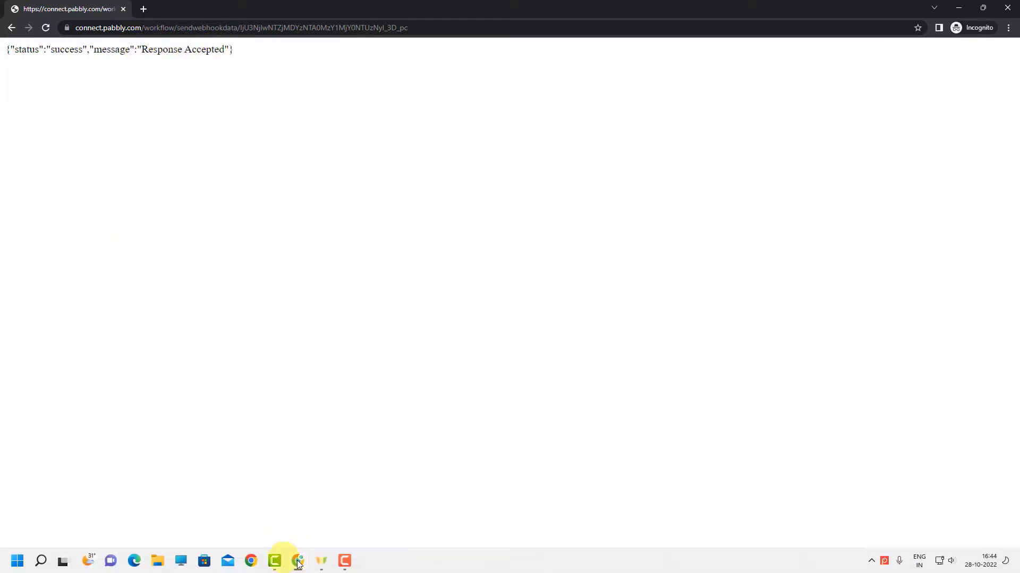
# - Switch back to Pabbly Connect and review the email, mobile number and full name captured in the Carrd trigger's response
pyautogui.moveTo(300, 563)
pyautogui.click(291, 530)
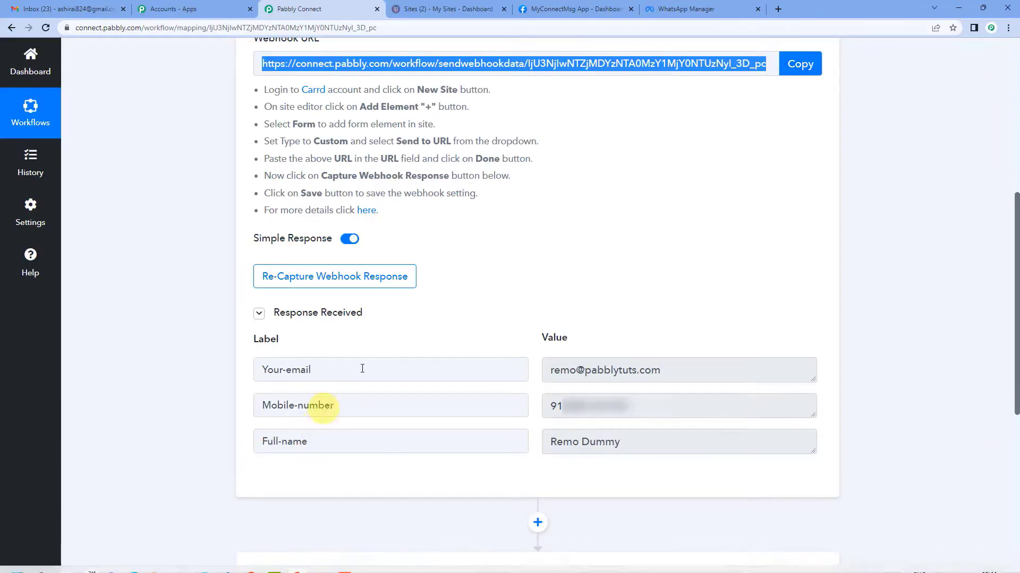
pyautogui.scroll(-1, 625, 282)
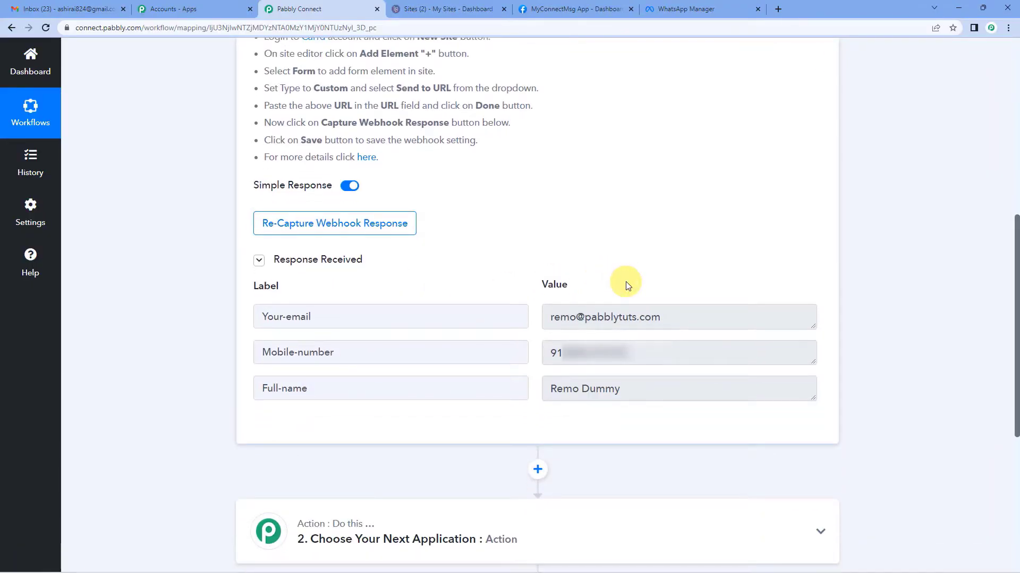
pyautogui.scroll(2, 531, 319)
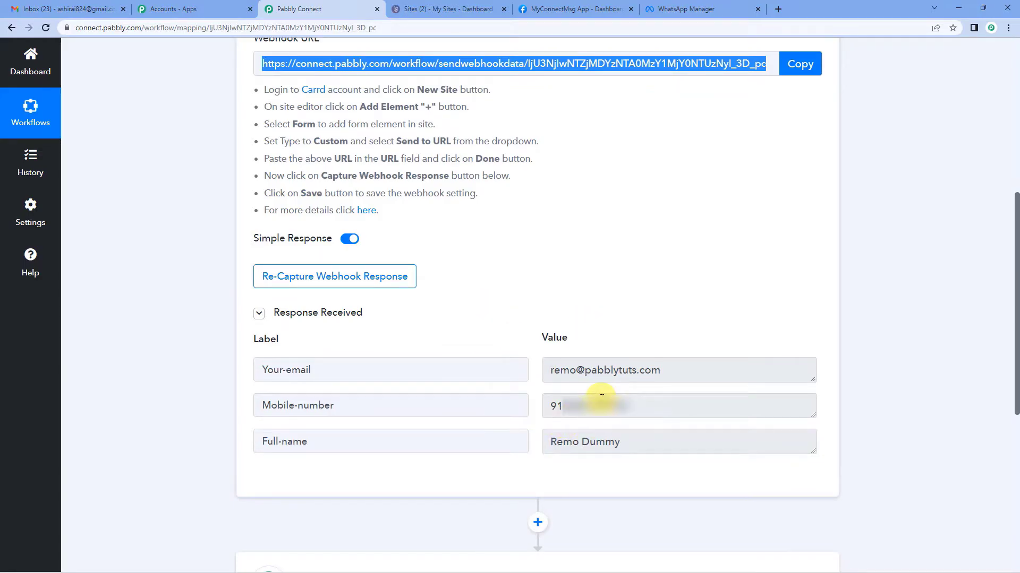
pyautogui.scroll(-2, 590, 340)
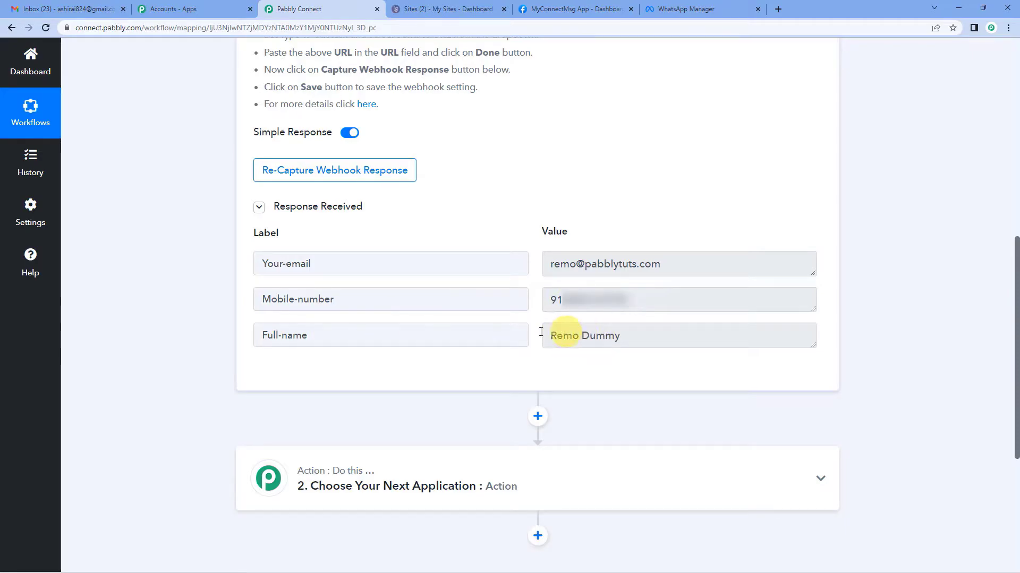
pyautogui.scroll(-4, 419, 335)
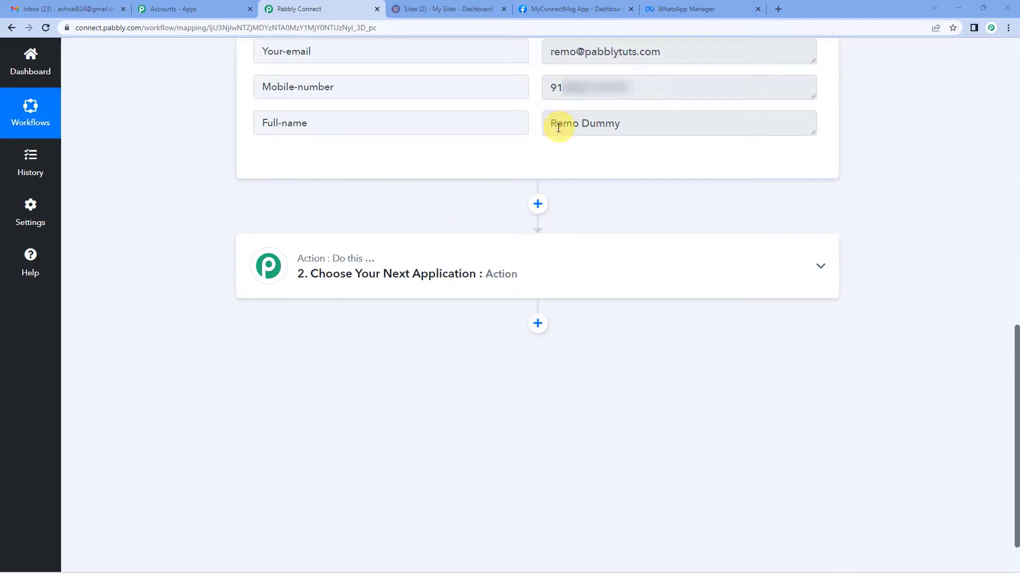
# - Find WhatsApp Cloud API in the app search and choose it as the application for the workflow's action step
pyautogui.click(443, 271)
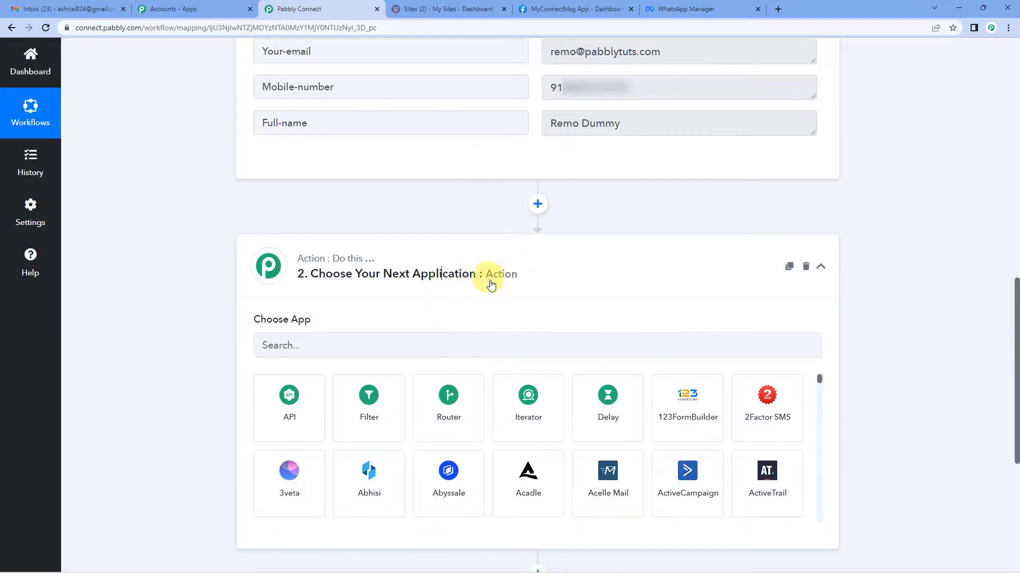
pyautogui.click(369, 339)
pyautogui.write('whatsa')
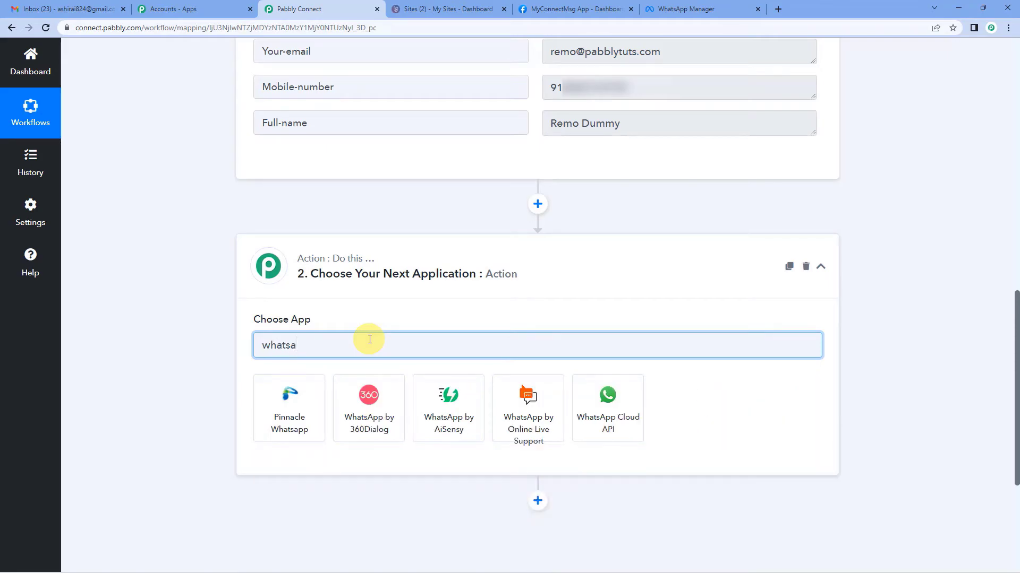
pyautogui.click(588, 415)
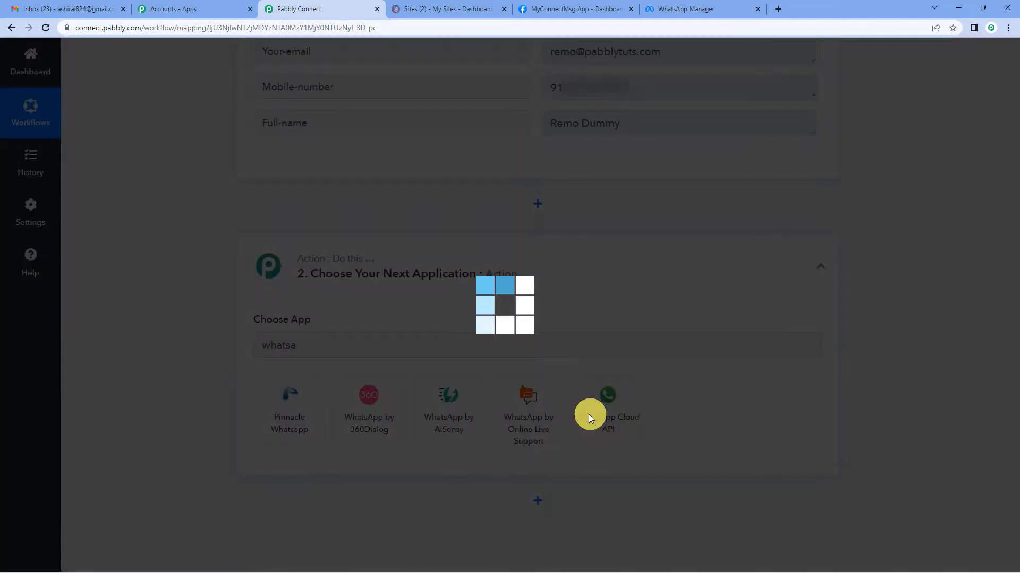
pyautogui.scroll(-2, 324, 335)
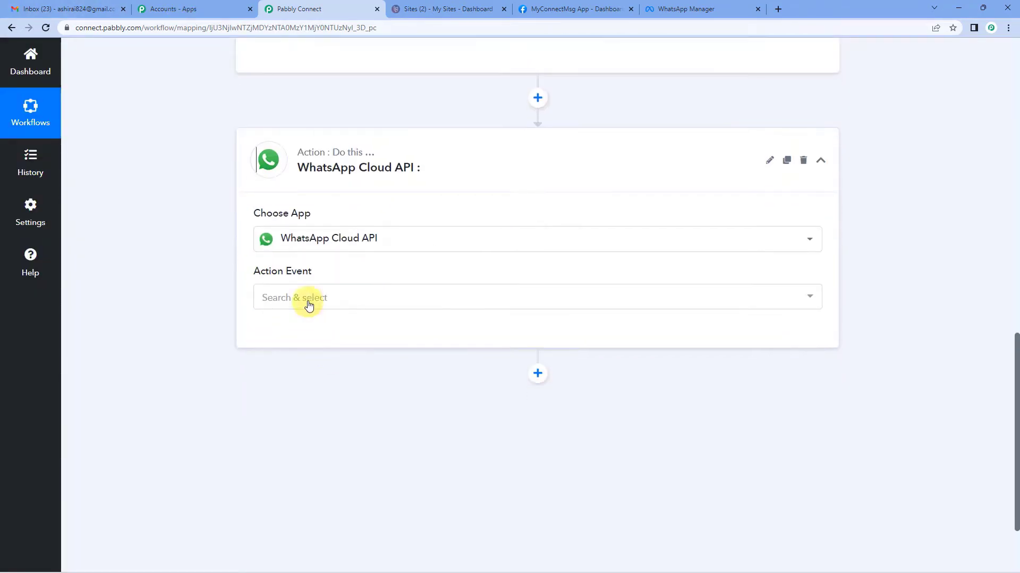
# - Set the action event to Send Template Message and start adding a new WhatsApp Cloud API connection
pyautogui.click(309, 298)
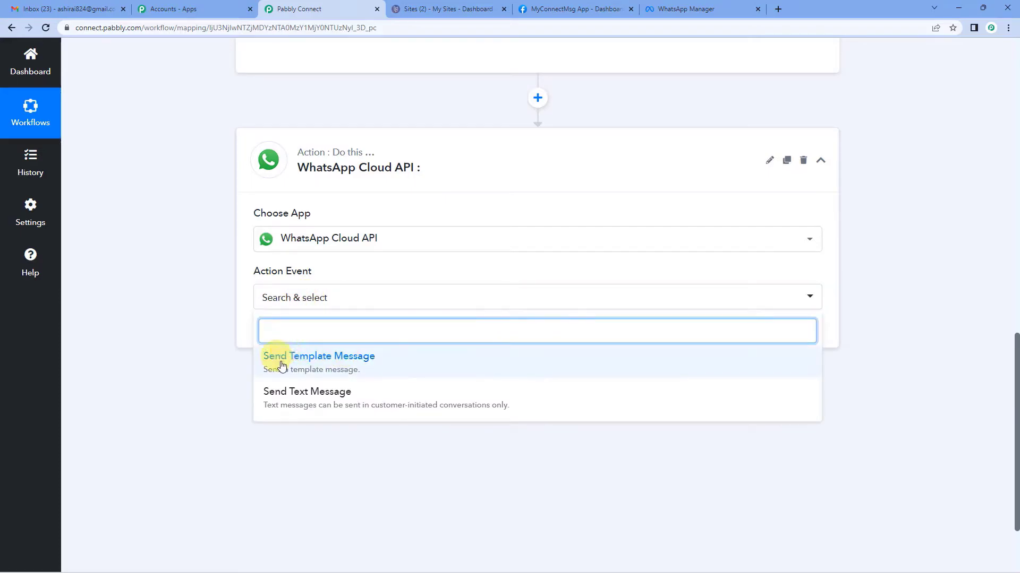
pyautogui.click(326, 364)
pyautogui.click(276, 328)
pyautogui.click(471, 176)
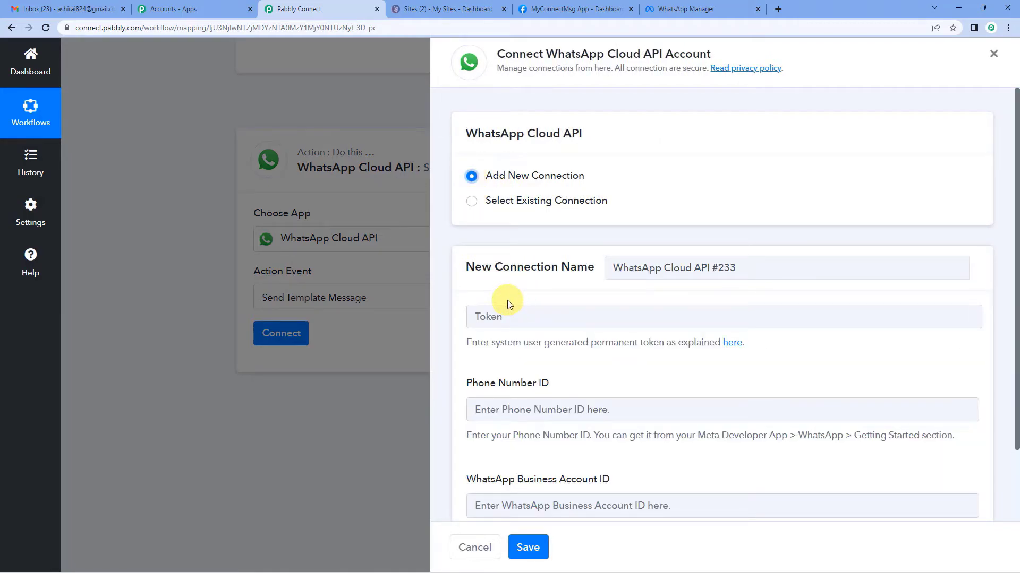
pyautogui.scroll(-2, 508, 300)
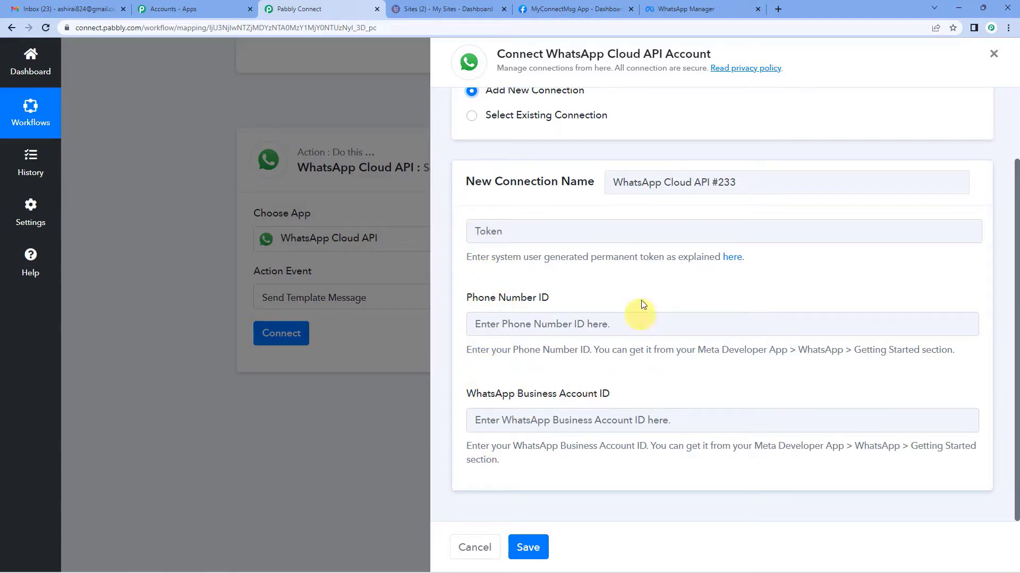
# - Copy the temporary access token from the WhatsApp Getting started page in Meta for Developers and paste it as the connection's Token
pyautogui.click(539, 9)
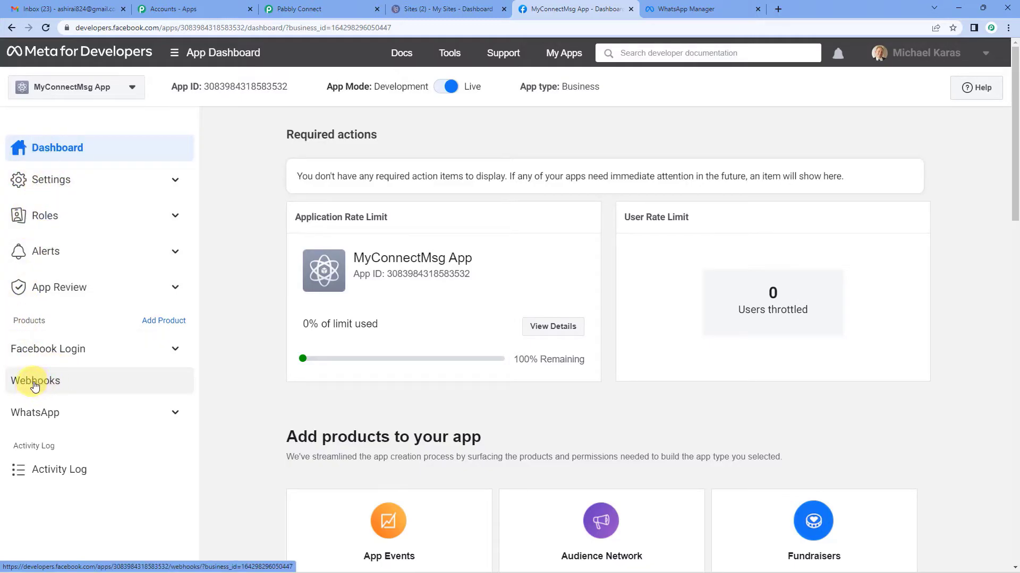
pyautogui.click(37, 418)
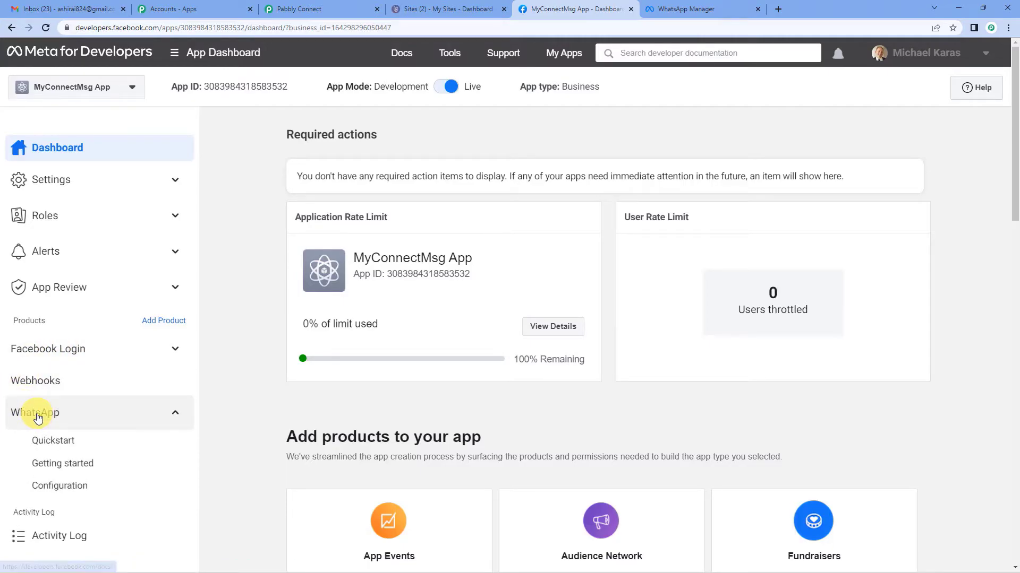
pyautogui.click(65, 464)
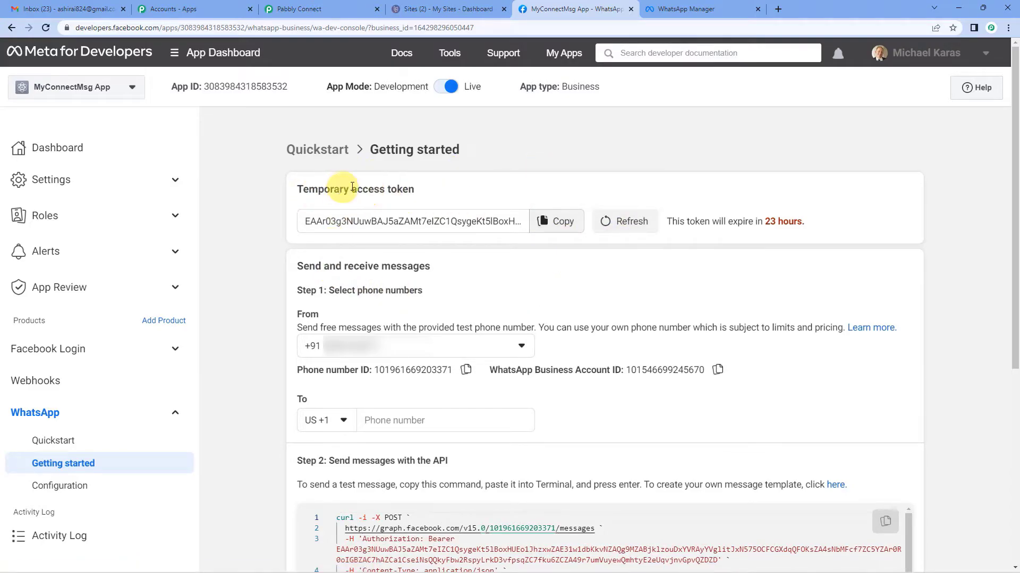
pyautogui.click(565, 223)
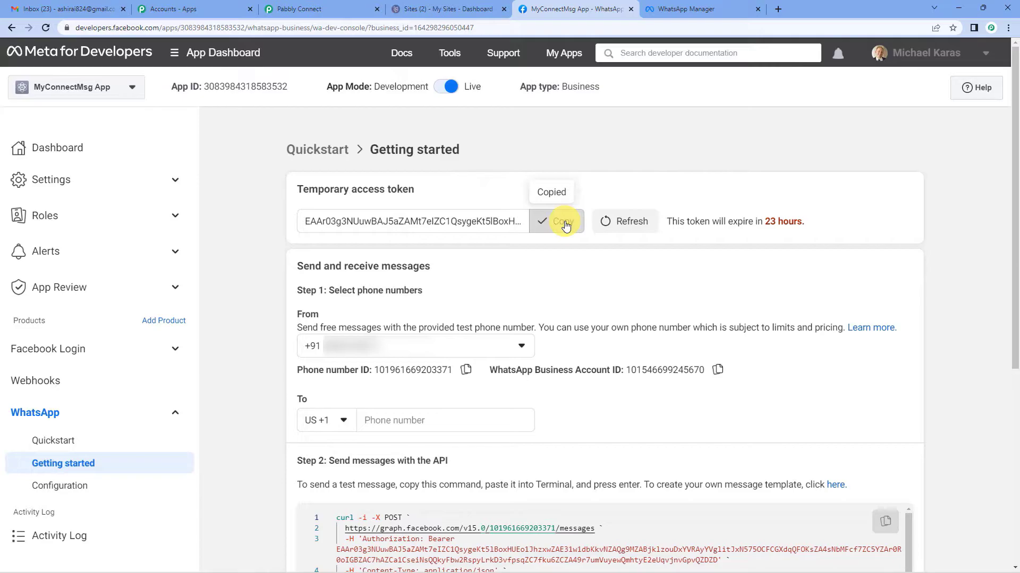
pyautogui.click(314, 9)
pyautogui.click(516, 224)
pyautogui.hotkey('ctrl', 'v')
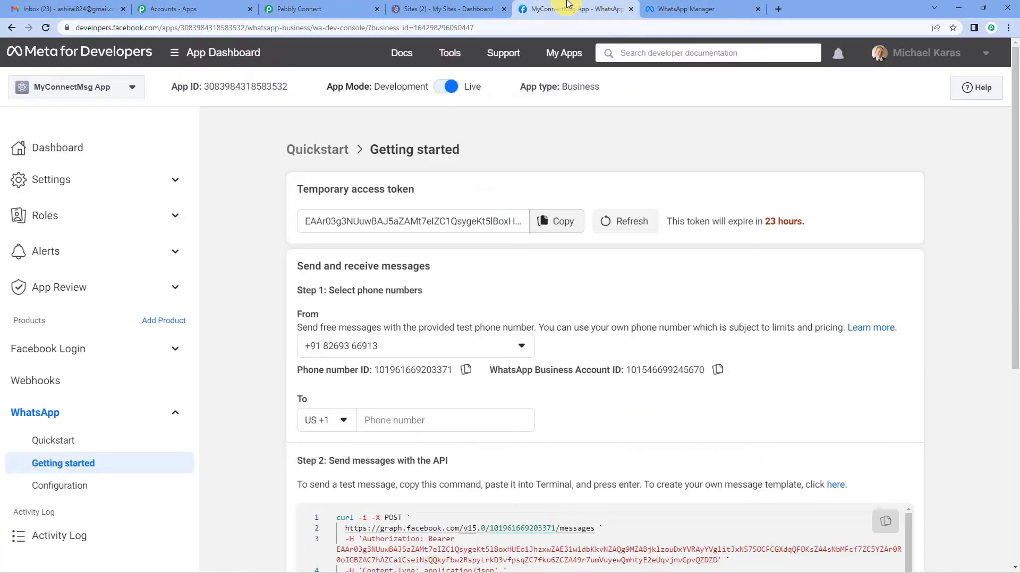
# - Copy the phone number ID from the Meta Getting started page and paste it into the connection's Phone Number ID
pyautogui.click(562, 9)
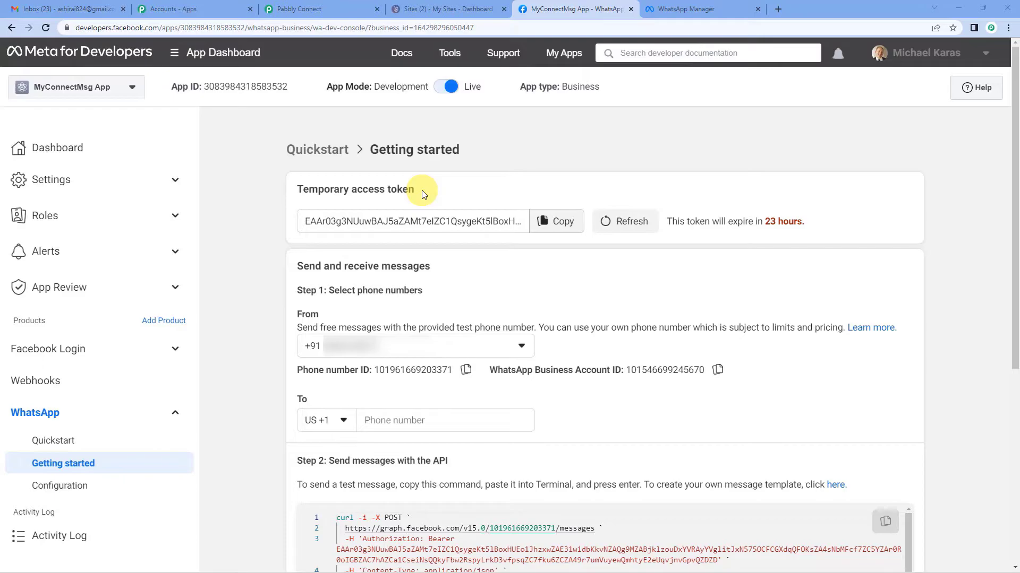
pyautogui.click(339, 9)
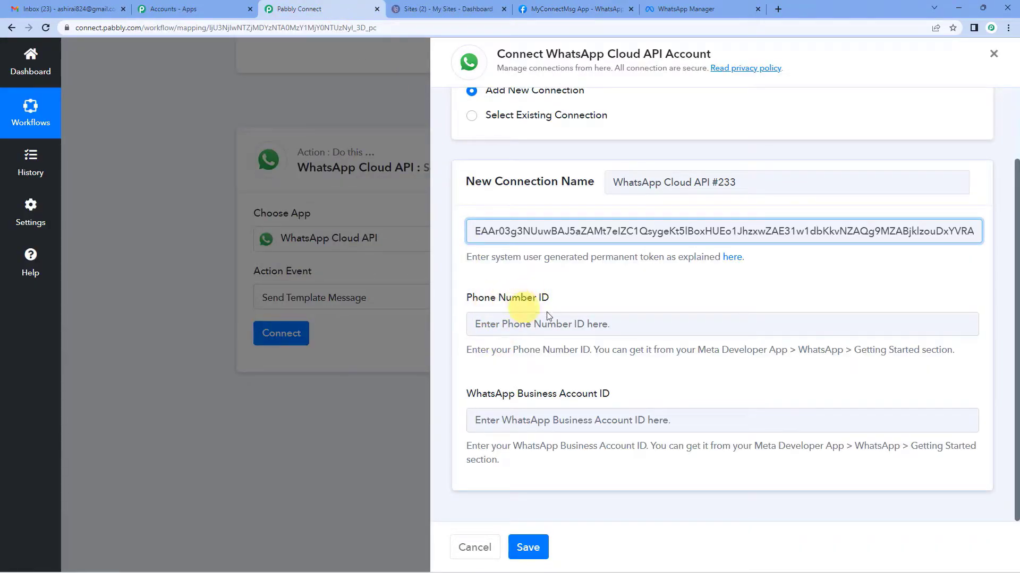
pyautogui.click(566, 4)
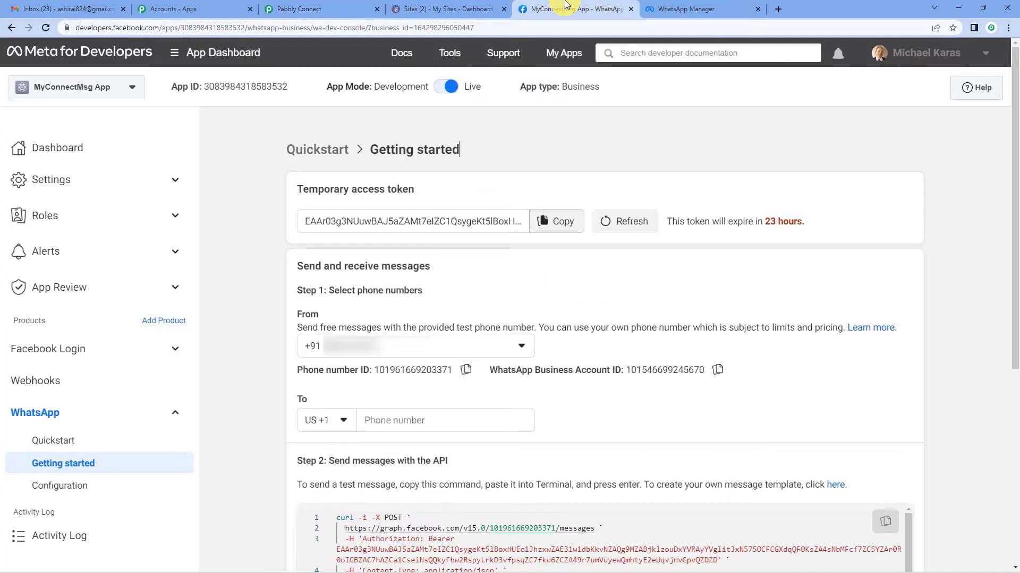
pyautogui.scroll(-2, 402, 258)
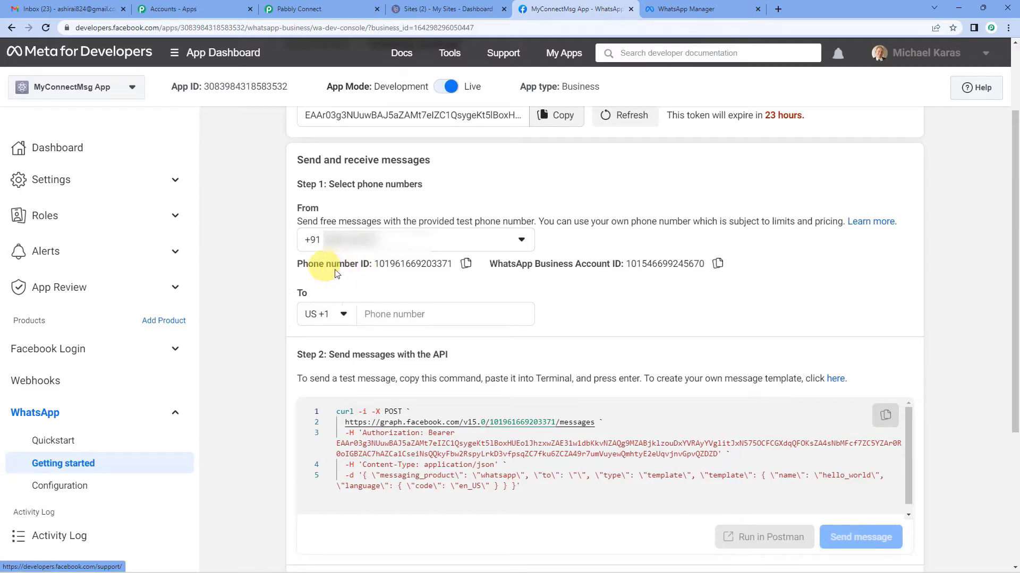
pyautogui.click(466, 265)
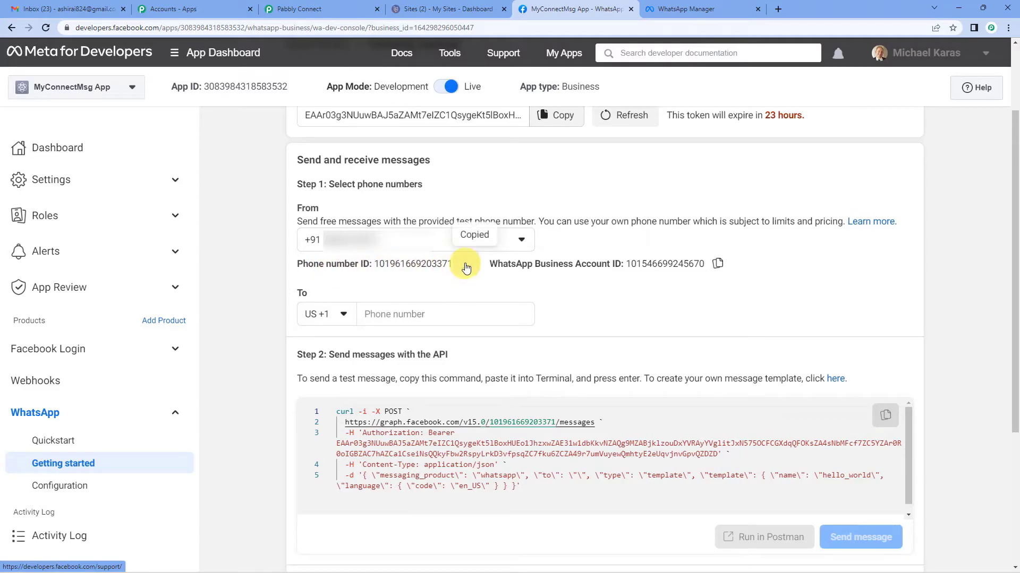
pyautogui.click(331, 7)
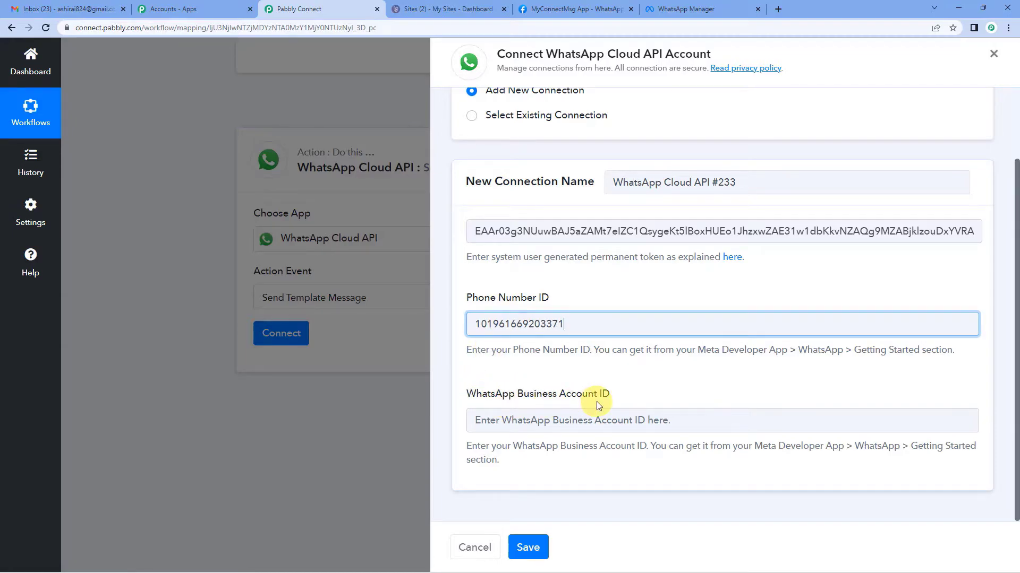
# - Copy the WhatsApp Business Account ID from Meta for Developers and paste it into the matching field of the Pabbly connection
pyautogui.click(580, 4)
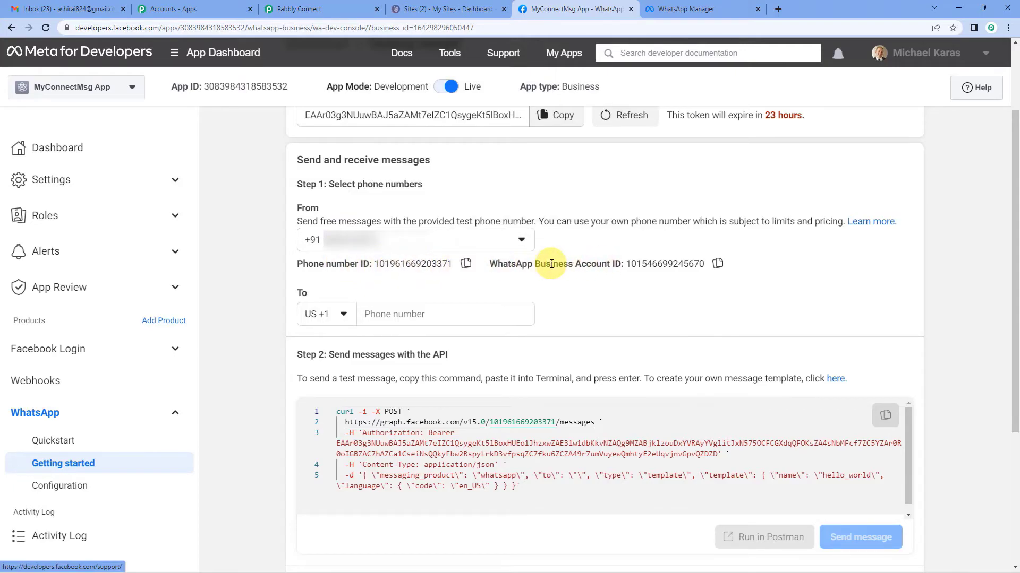
pyautogui.click(718, 263)
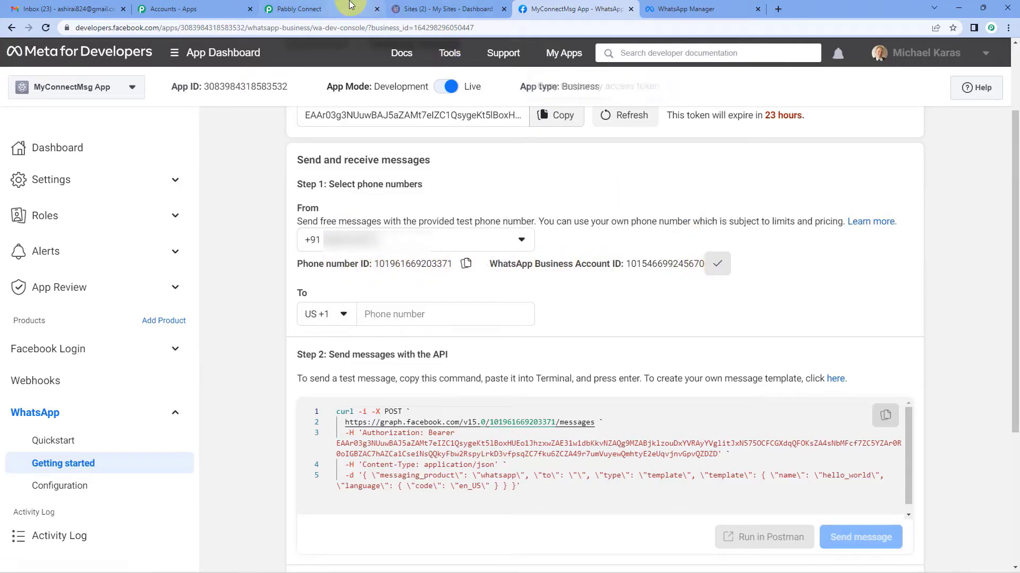
pyautogui.hotkey('ctrl', '3')
pyautogui.click(575, 417)
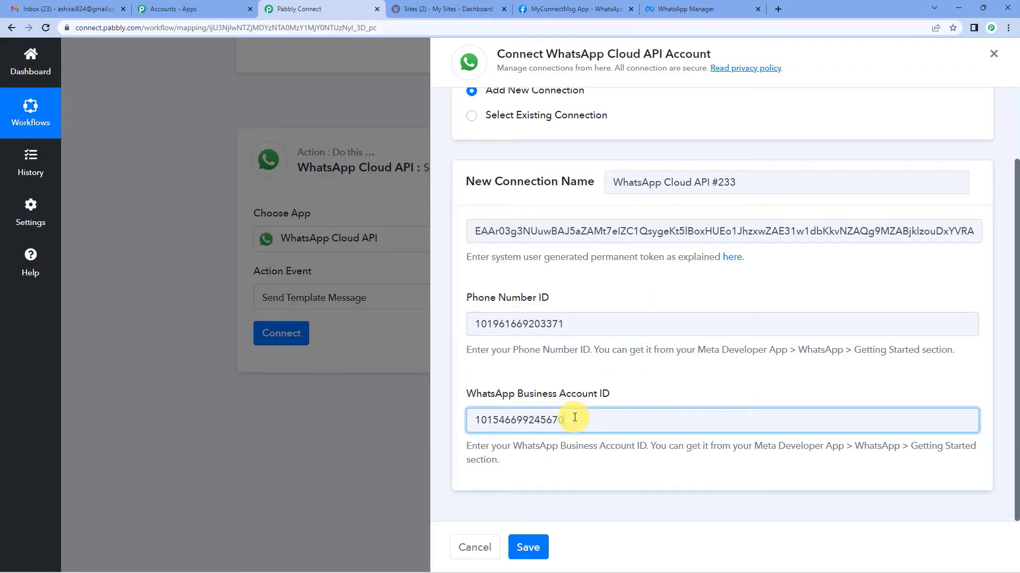
# - Save the WhatsApp Cloud API connection and select new_lead_signup as the message template
pyautogui.click(527, 547)
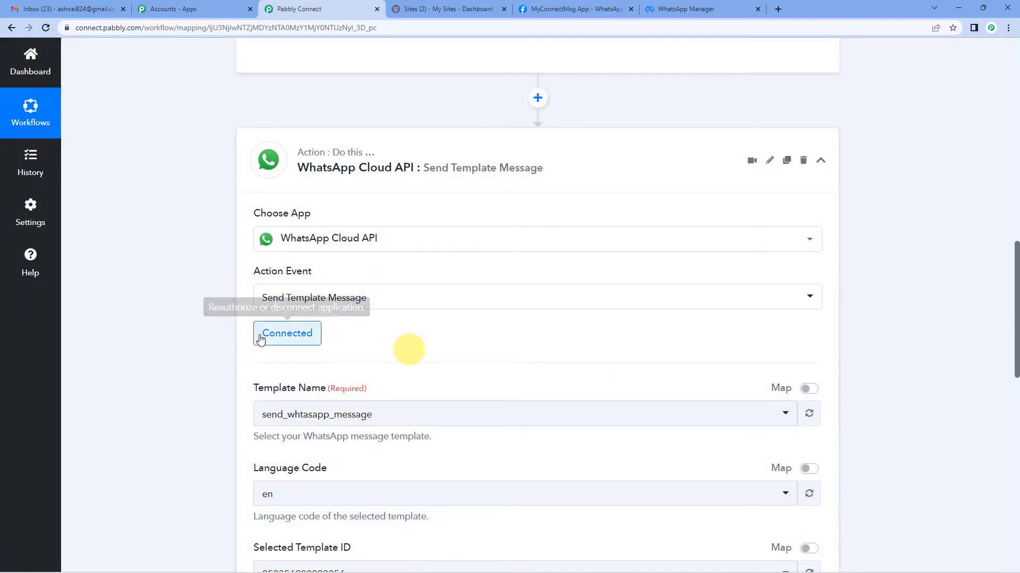
pyautogui.scroll(-1, 325, 364)
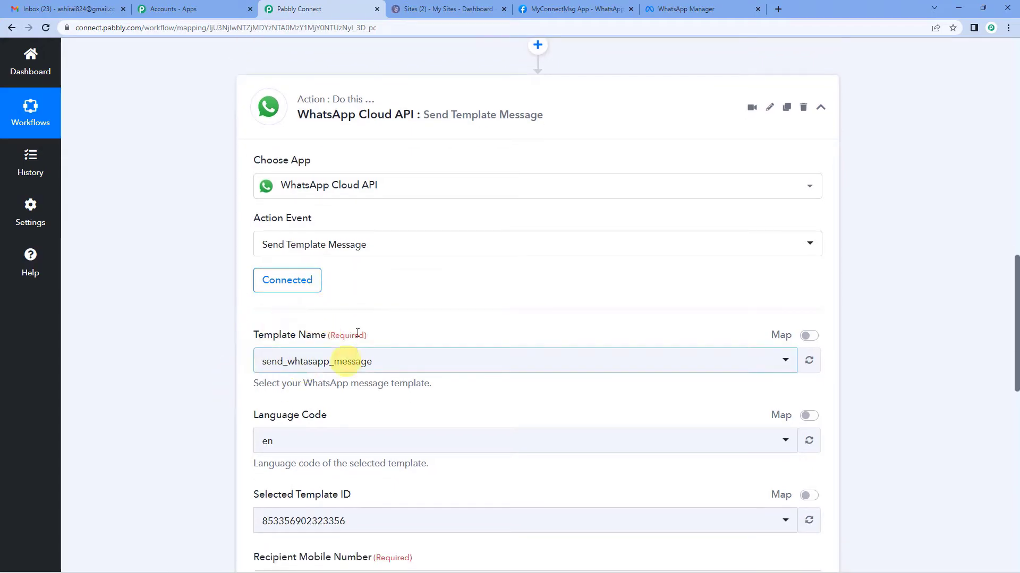
pyautogui.scroll(-1, 297, 345)
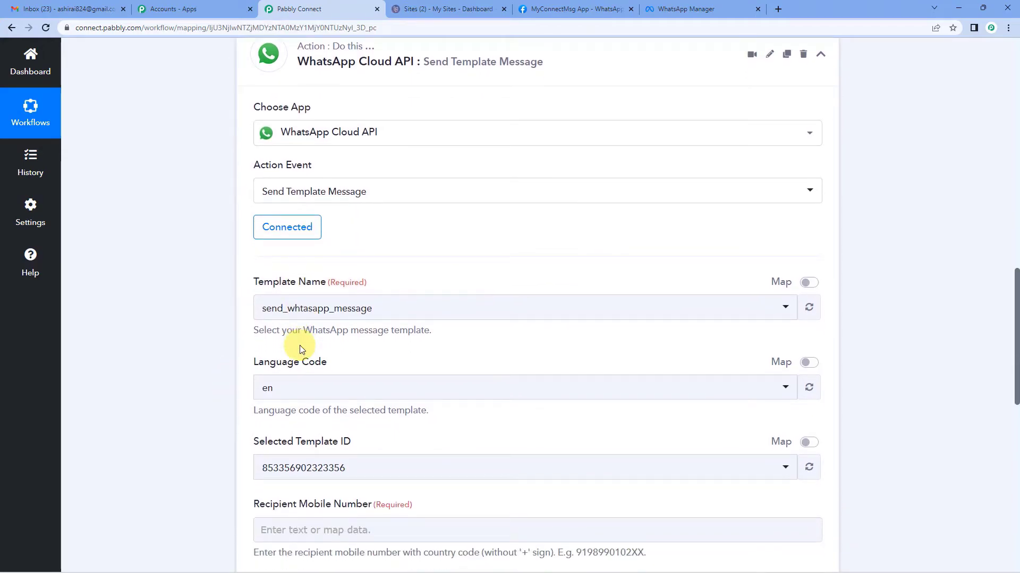
pyautogui.click(306, 314)
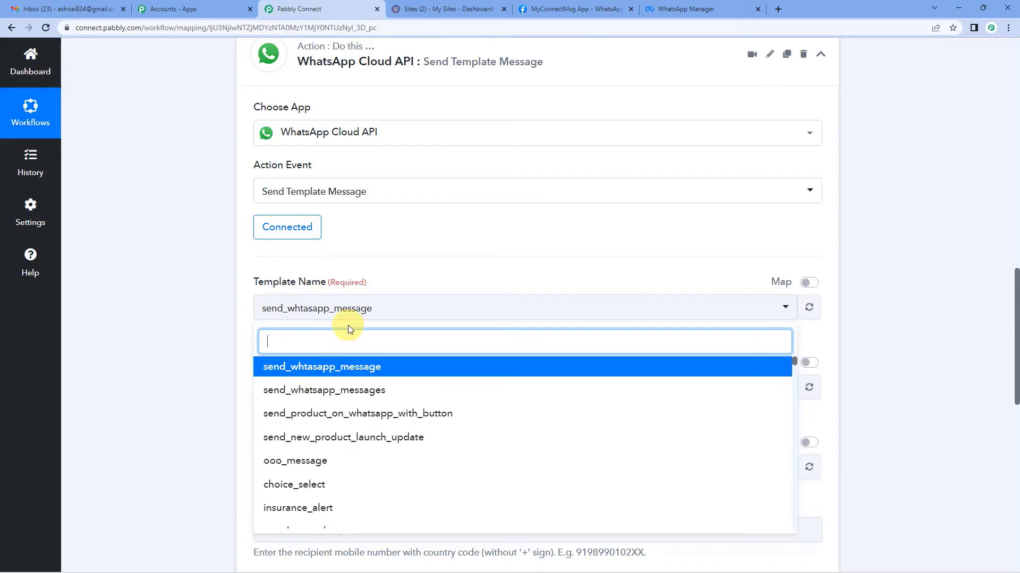
pyautogui.scroll(-2, 346, 326)
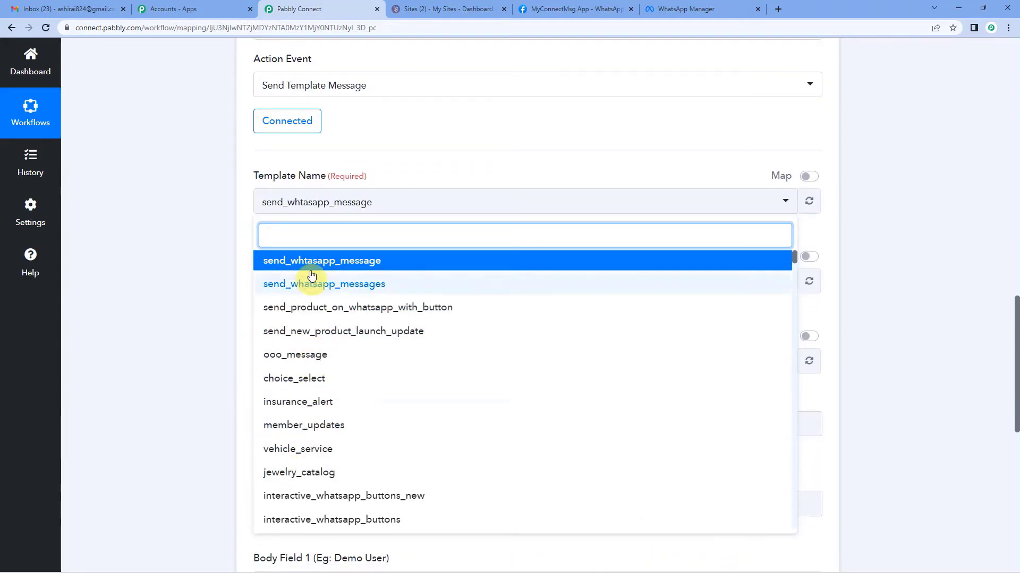
pyautogui.write('ne')
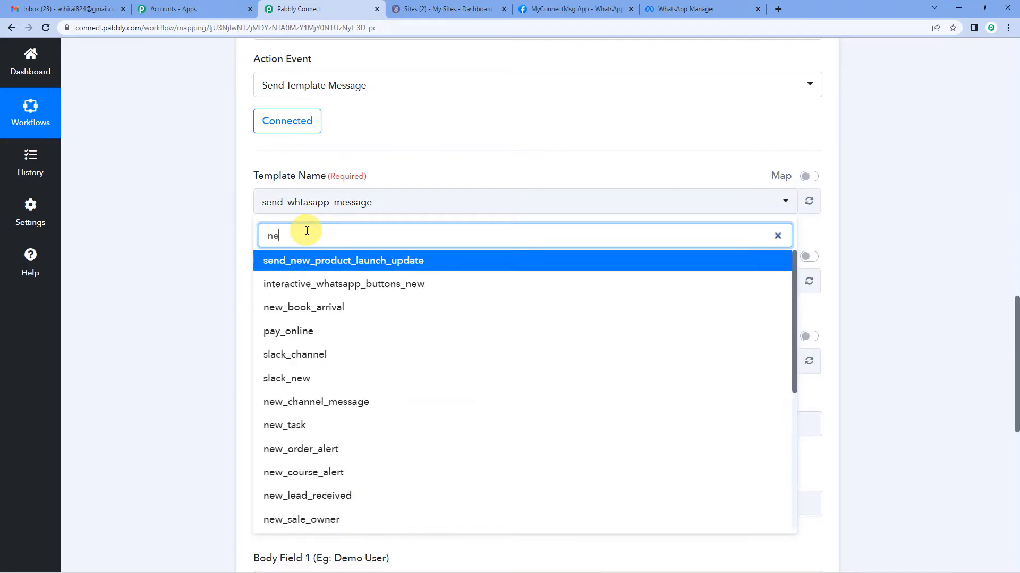
pyautogui.write('w_lea')
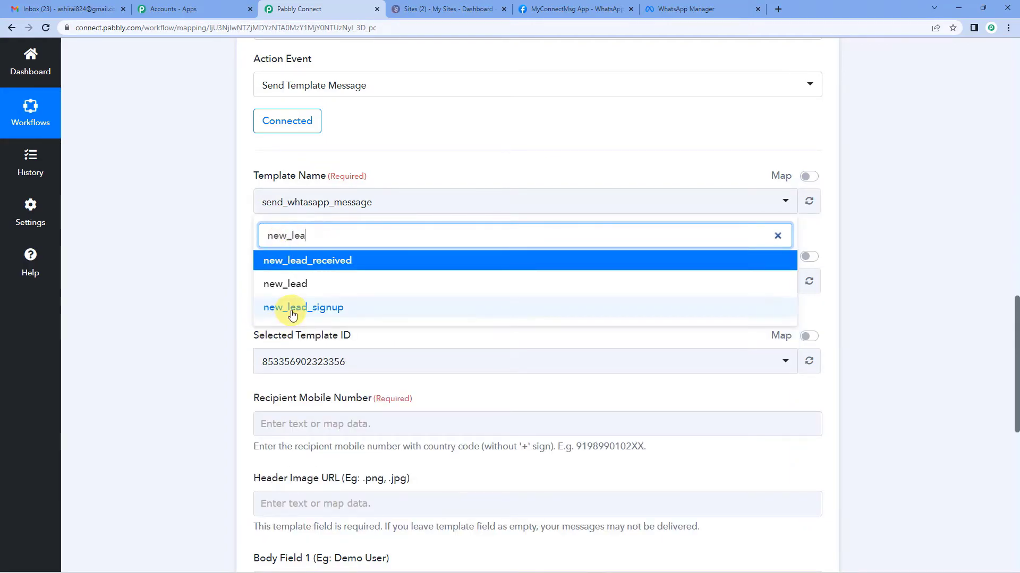
pyautogui.click(287, 307)
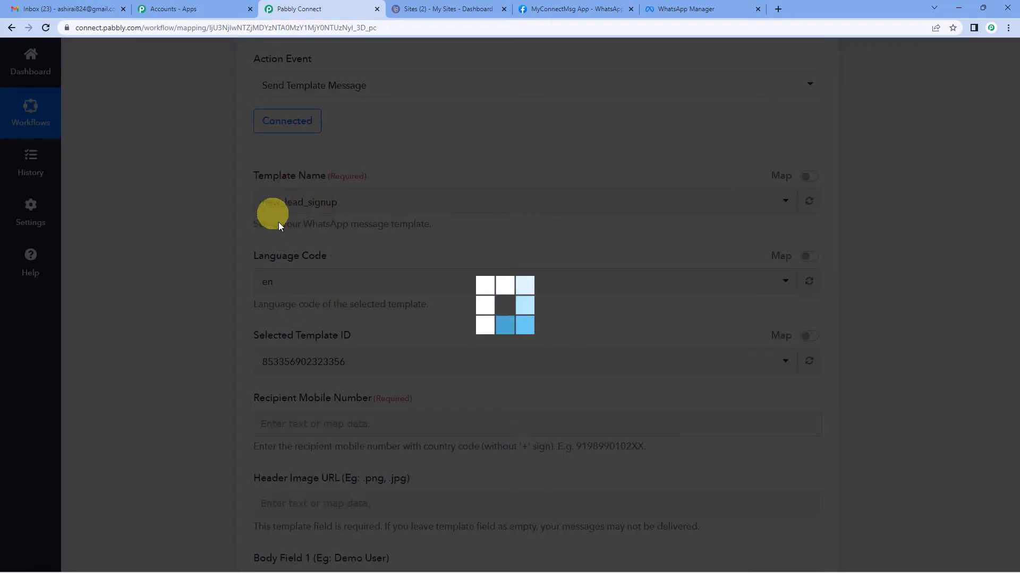
pyautogui.scroll(1, 356, 256)
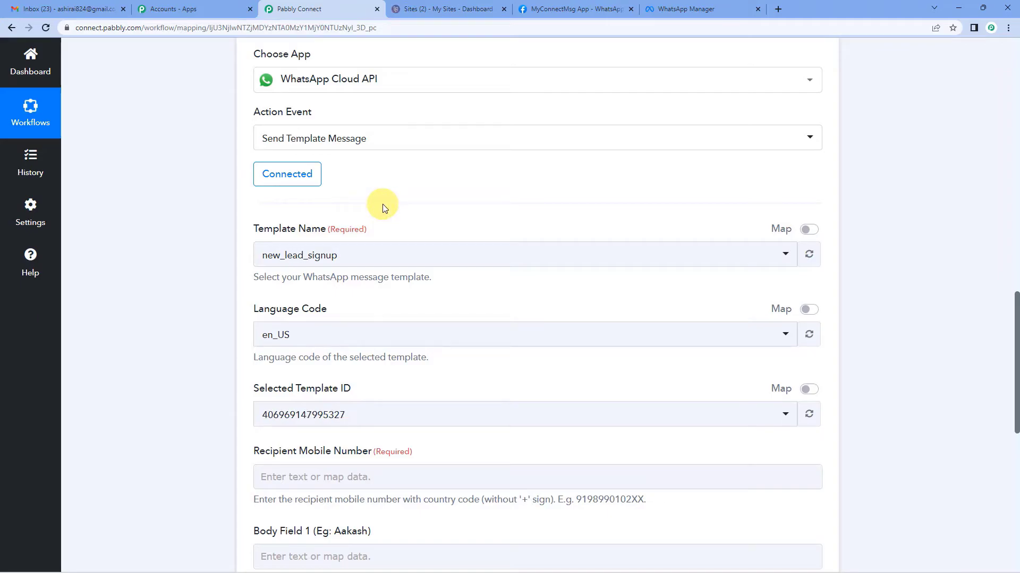
# - Switch to WhatsApp Manager and review the new_lead_signup template's body text and its variables
pyautogui.click(680, 6)
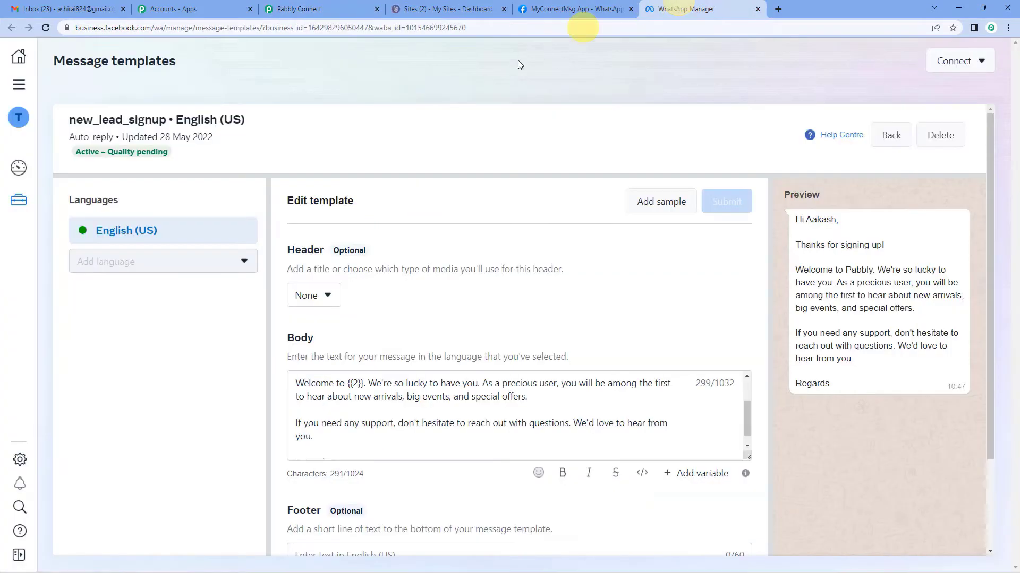
pyautogui.scroll(2, 424, 391)
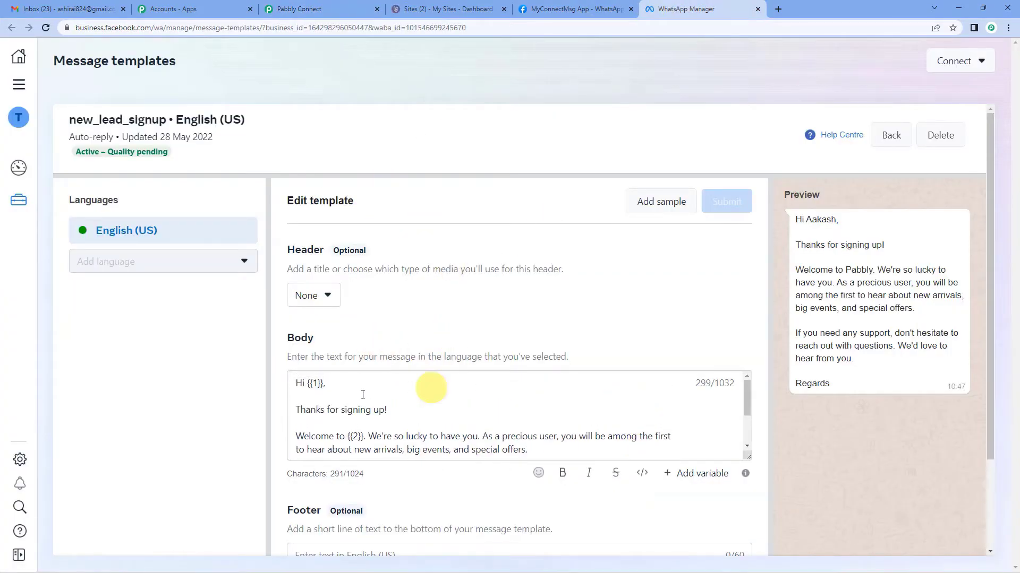
pyautogui.scroll(-1, 399, 276)
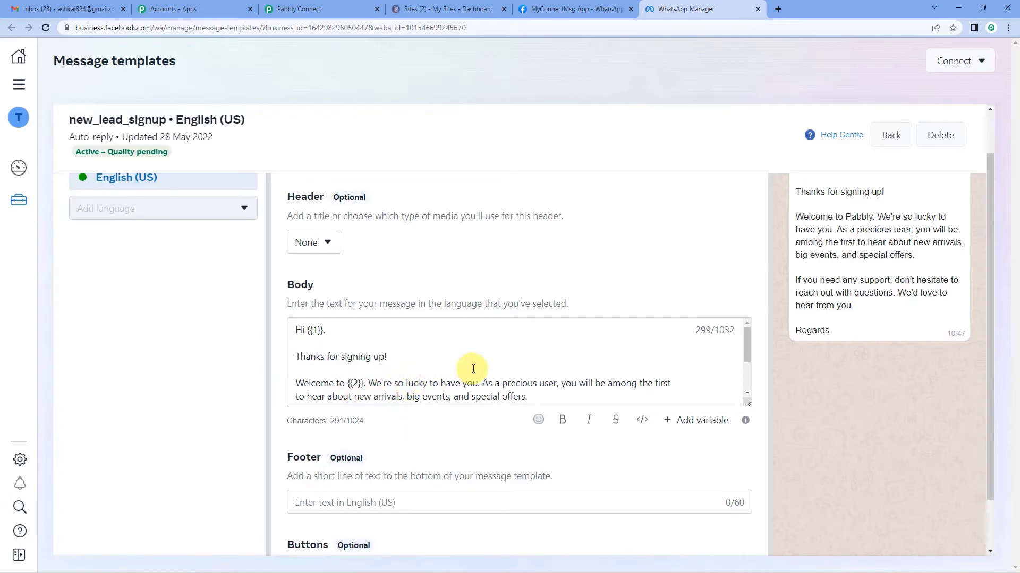
pyautogui.scroll(-2, 471, 367)
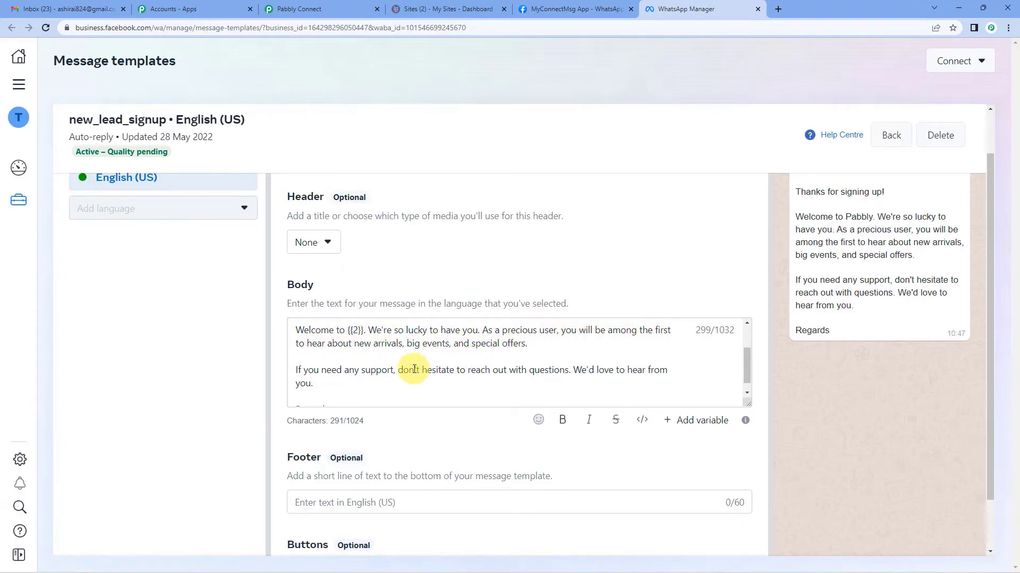
pyautogui.scroll(2, 318, 360)
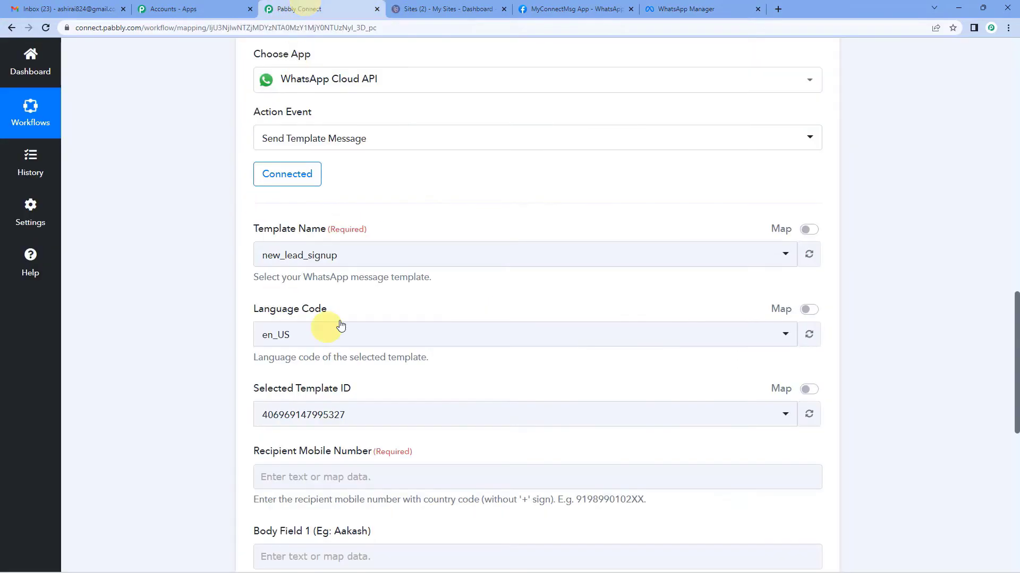
# - Back in Pabbly Connect, compare the captured Carrd form response with the template message's recipient and body fields
pyautogui.scroll(7, 330, 326)
pyautogui.scroll(1, 457, 315)
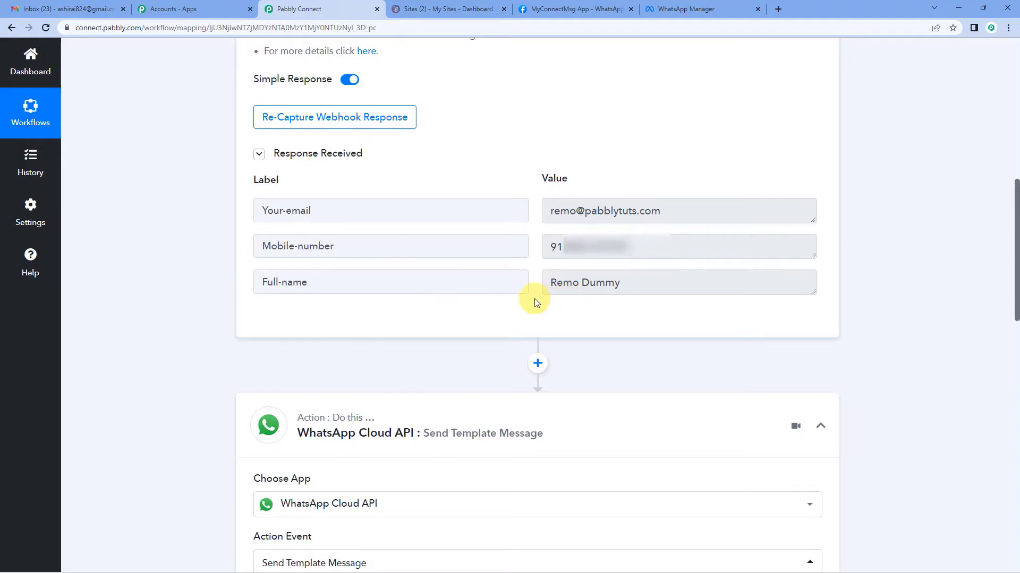
pyautogui.scroll(-3, 468, 297)
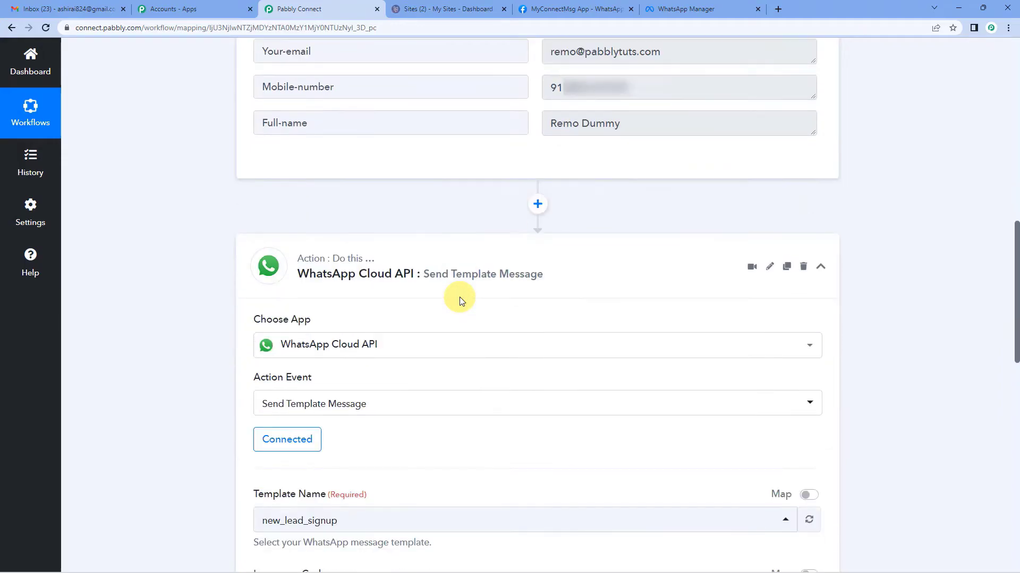
pyautogui.scroll(1, 409, 212)
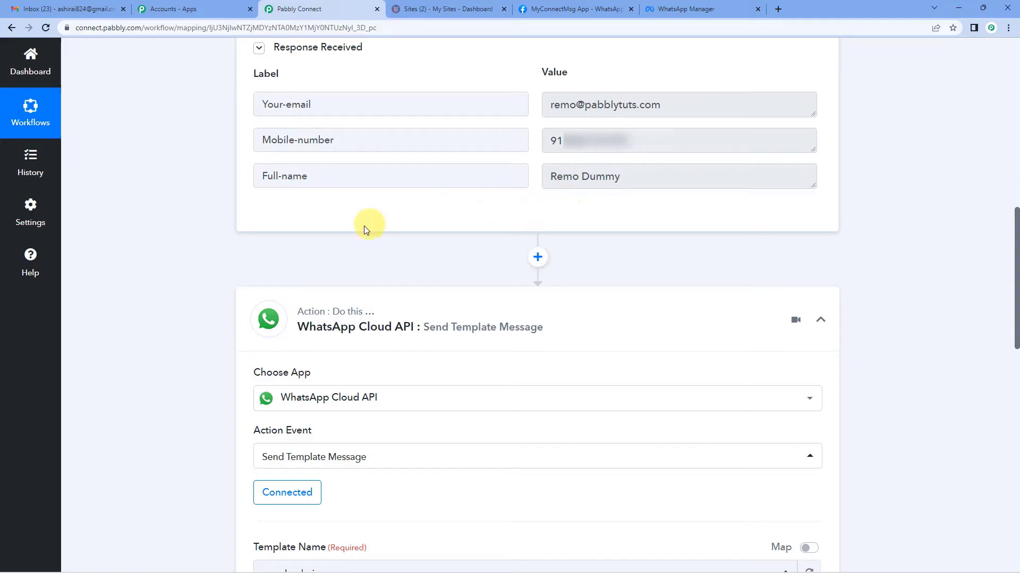
pyautogui.scroll(-9, 379, 227)
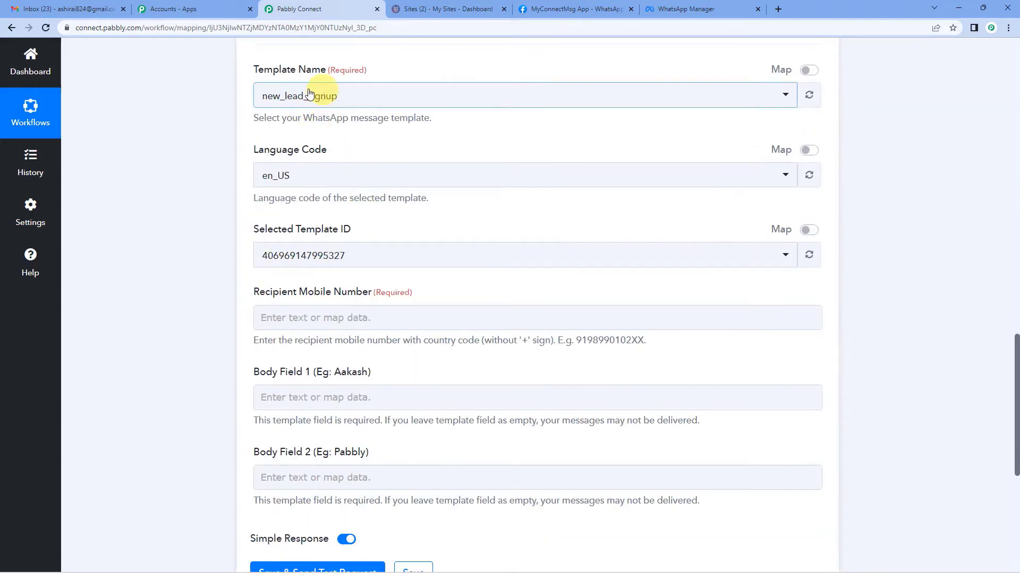
pyautogui.scroll(-2, 318, 228)
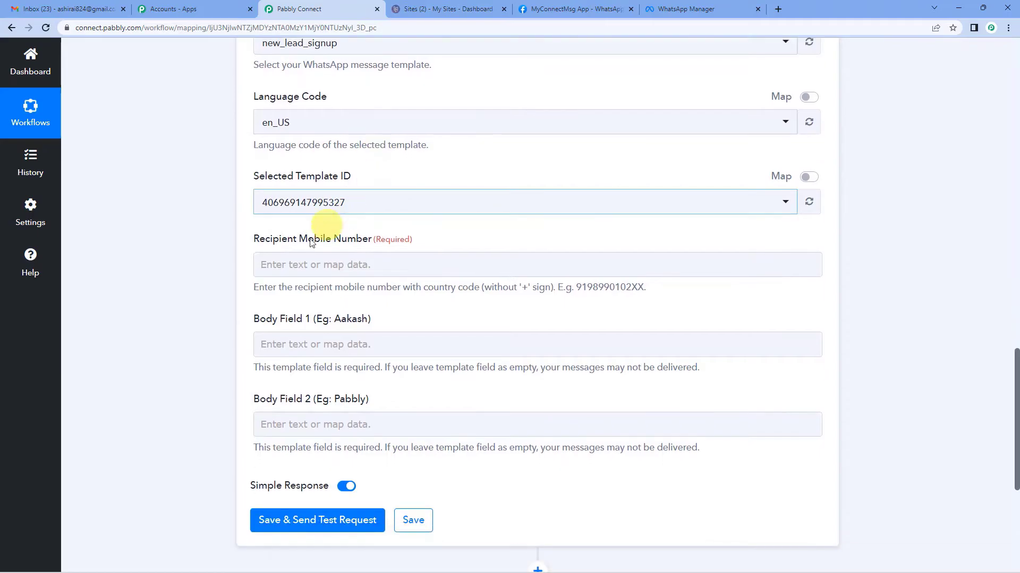
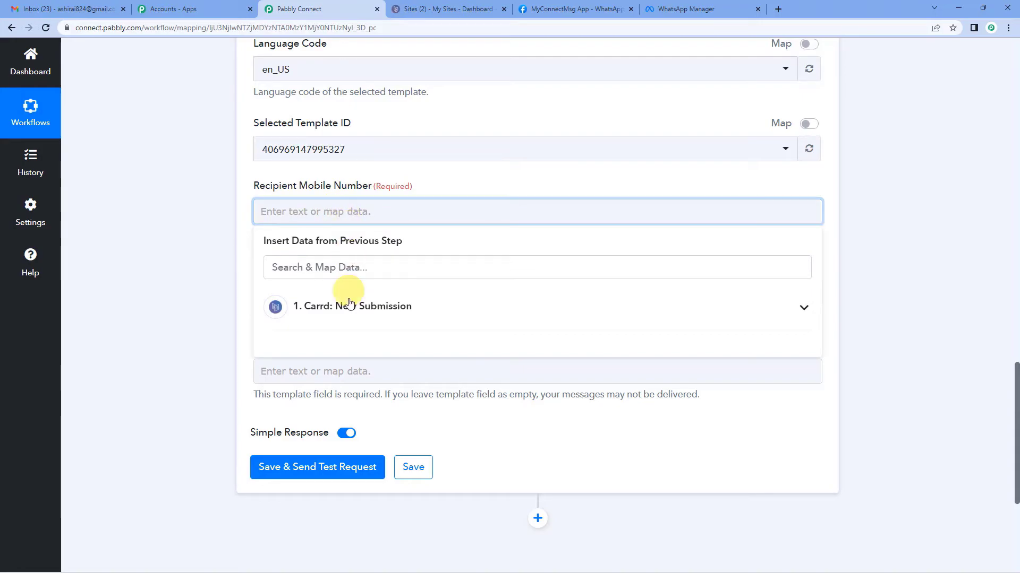
pyautogui.click(349, 313)
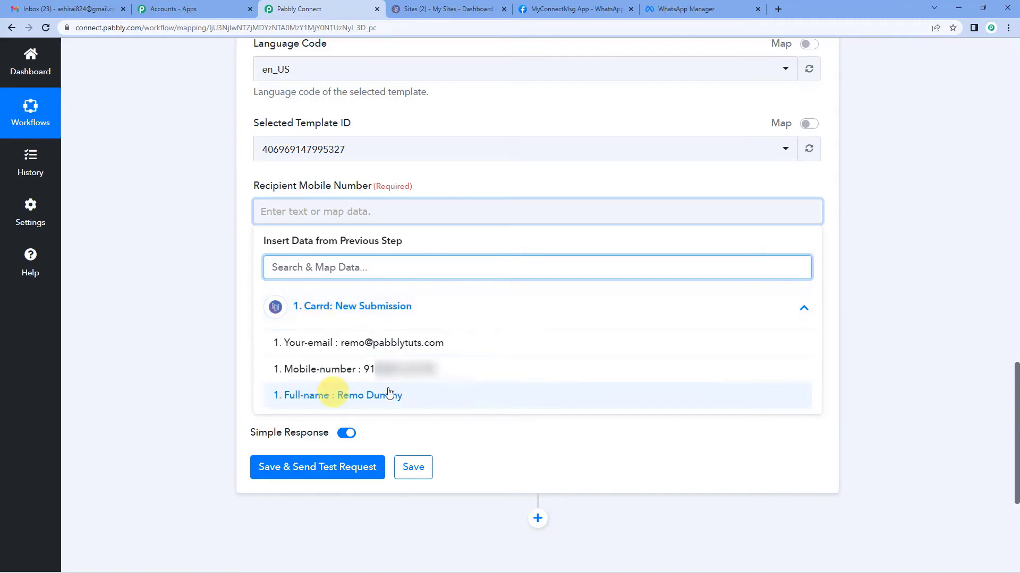
pyautogui.click(351, 307)
pyautogui.click(234, 273)
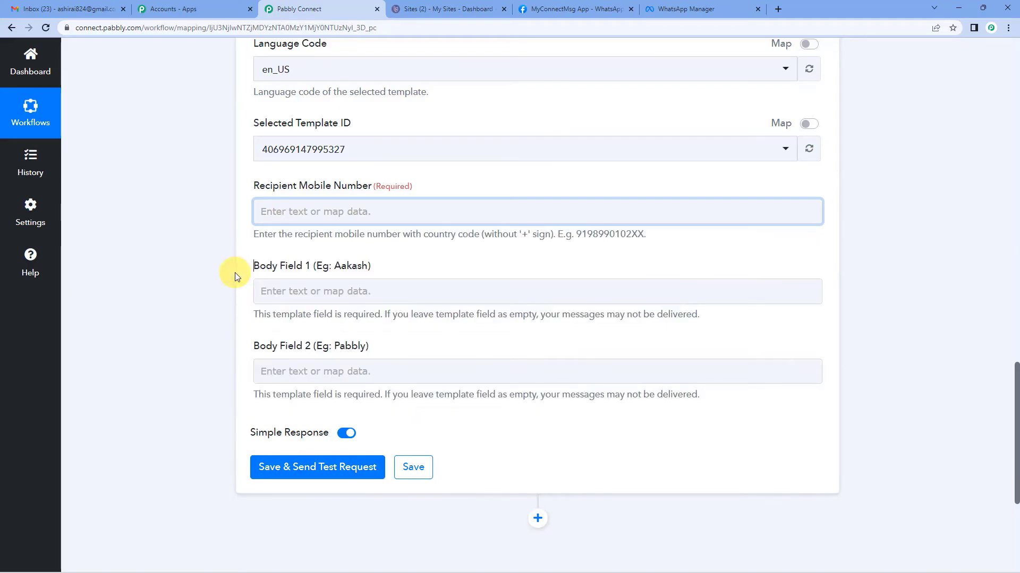
# - Map the Recipient Mobile Number to the Mobile-number value from the Carrd New Submission response
pyautogui.scroll(5, 235, 272)
pyautogui.scroll(10, 235, 273)
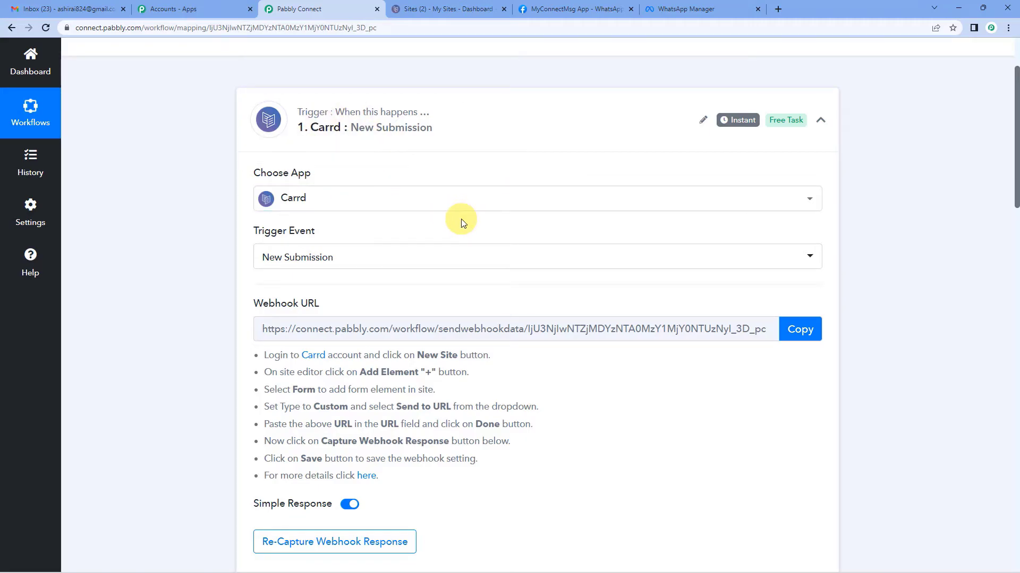
pyautogui.scroll(-4, 461, 219)
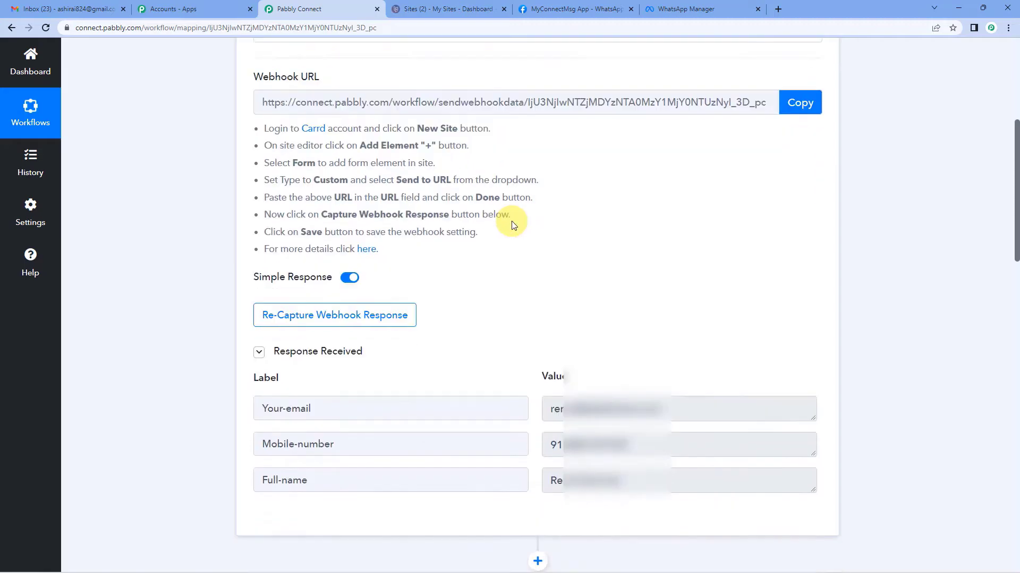
pyautogui.scroll(-3, 513, 224)
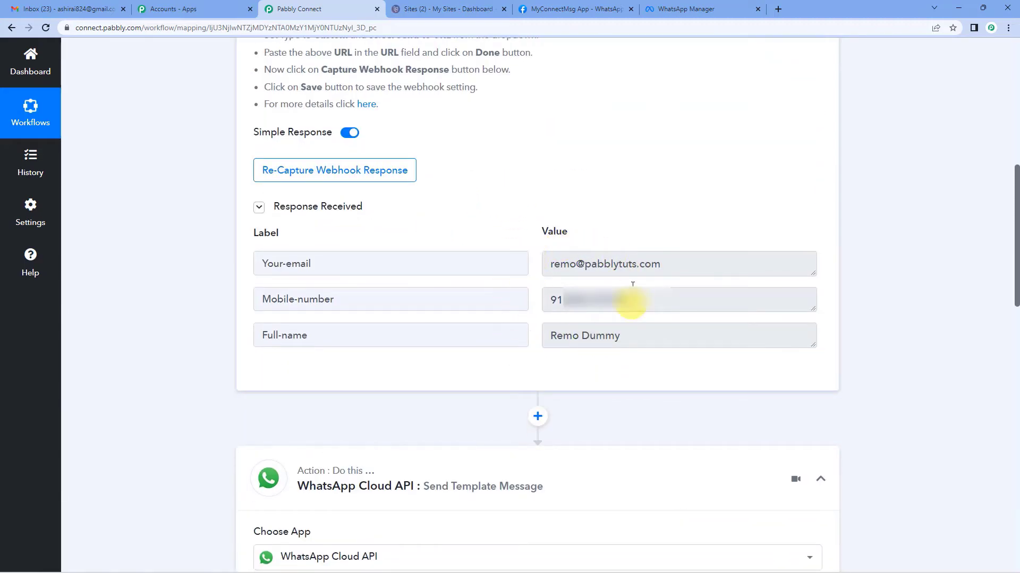
pyautogui.scroll(-6, 180, 308)
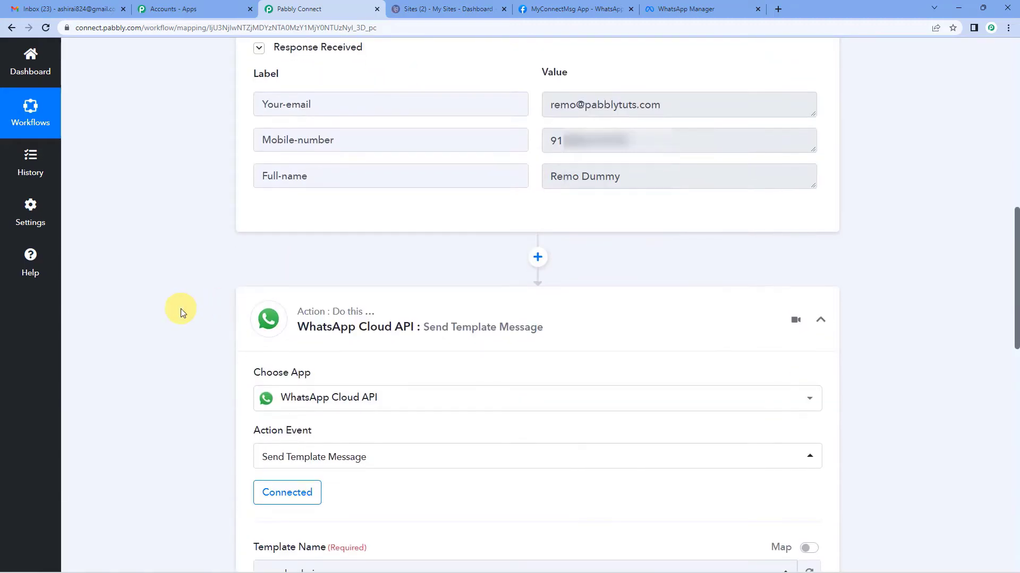
pyautogui.scroll(-4, 284, 295)
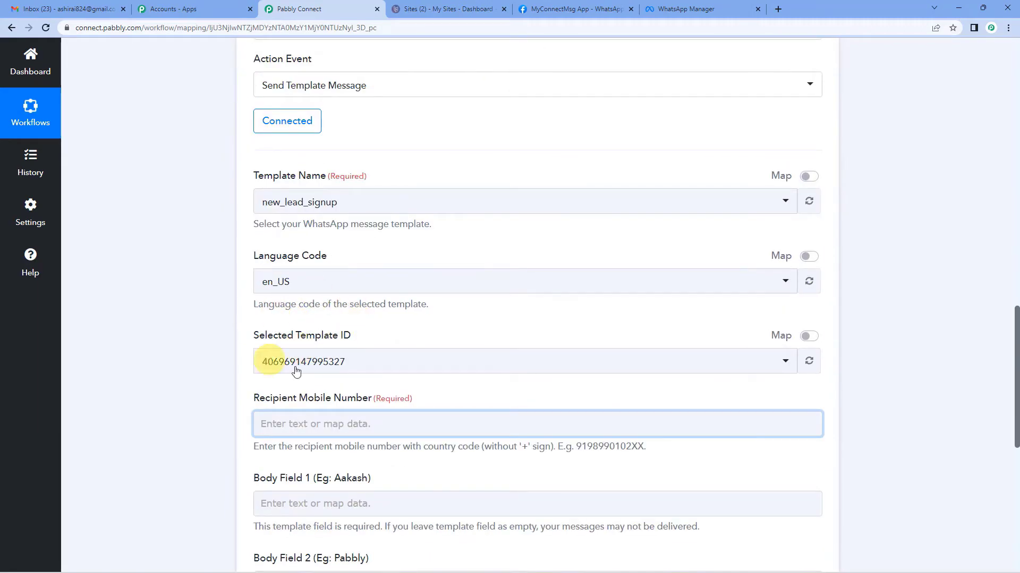
pyautogui.scroll(-2, 295, 374)
pyautogui.click(269, 318)
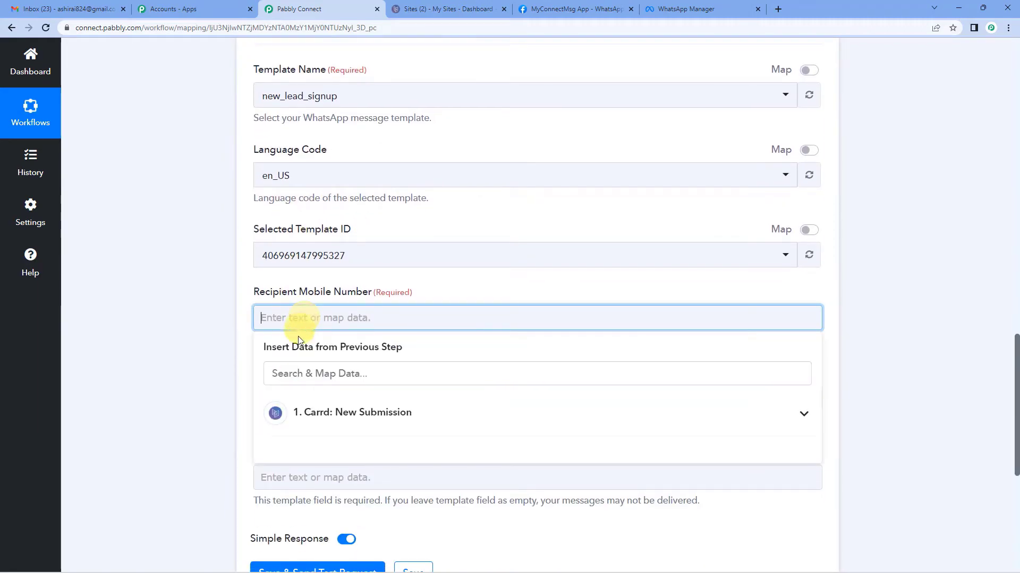
pyautogui.click(320, 423)
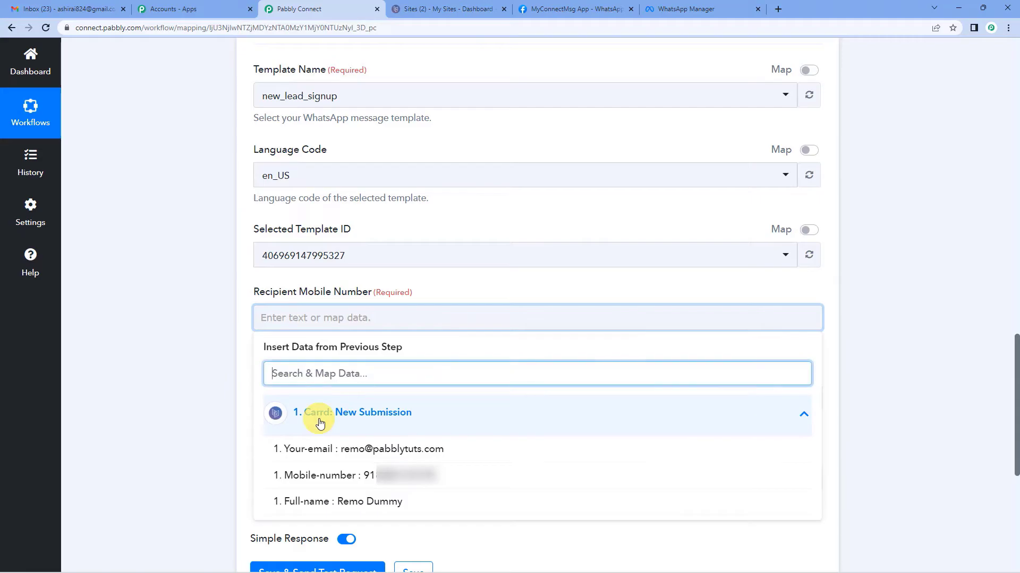
pyautogui.click(366, 478)
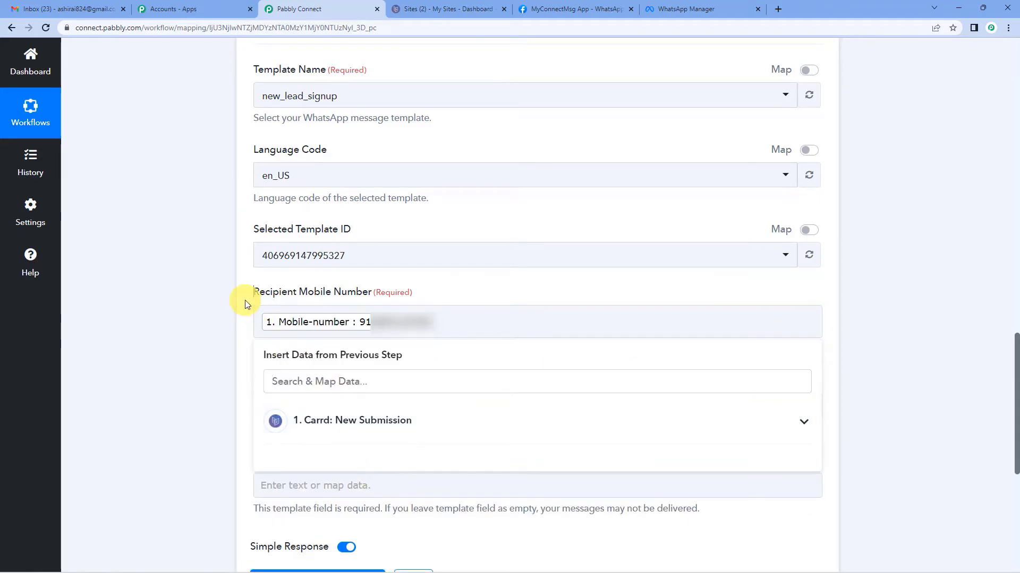
pyautogui.click(244, 300)
# - Check the mapped recipient number against the country-code format in the field's hint and look over the body fields
pyautogui.scroll(-1, 244, 301)
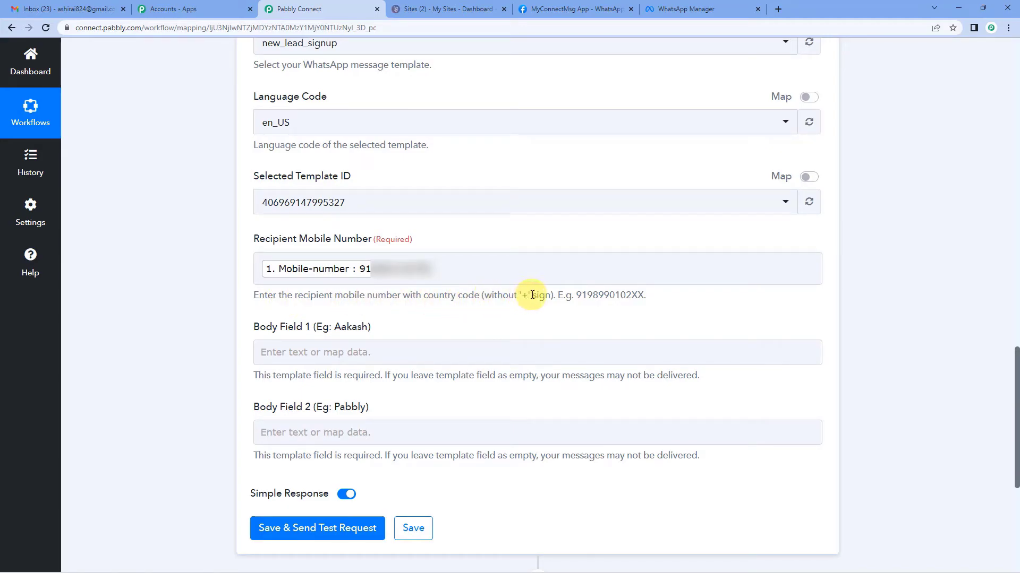
pyautogui.moveTo(577, 295); pyautogui.dragTo(686, 295)
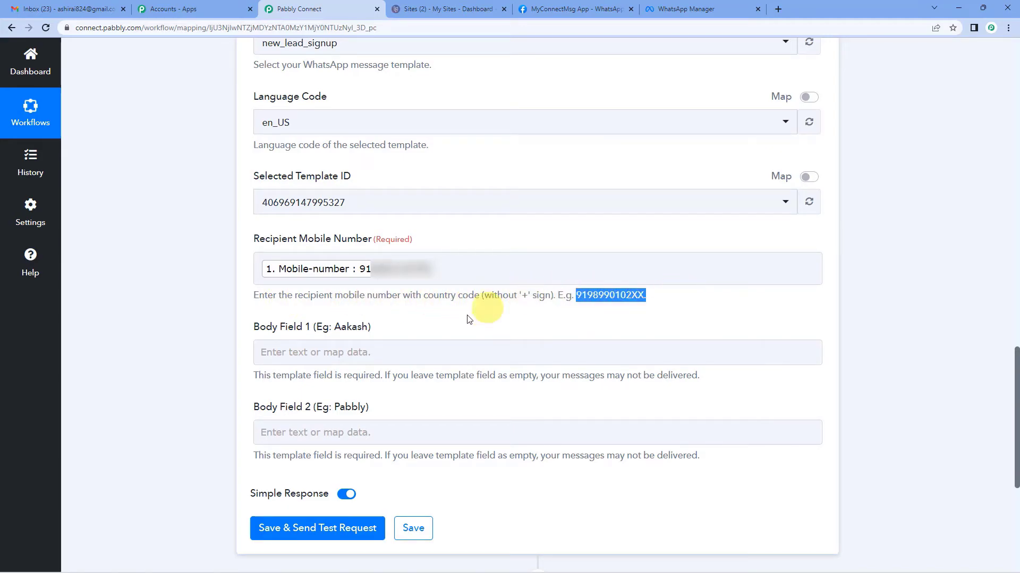
pyautogui.click(455, 297)
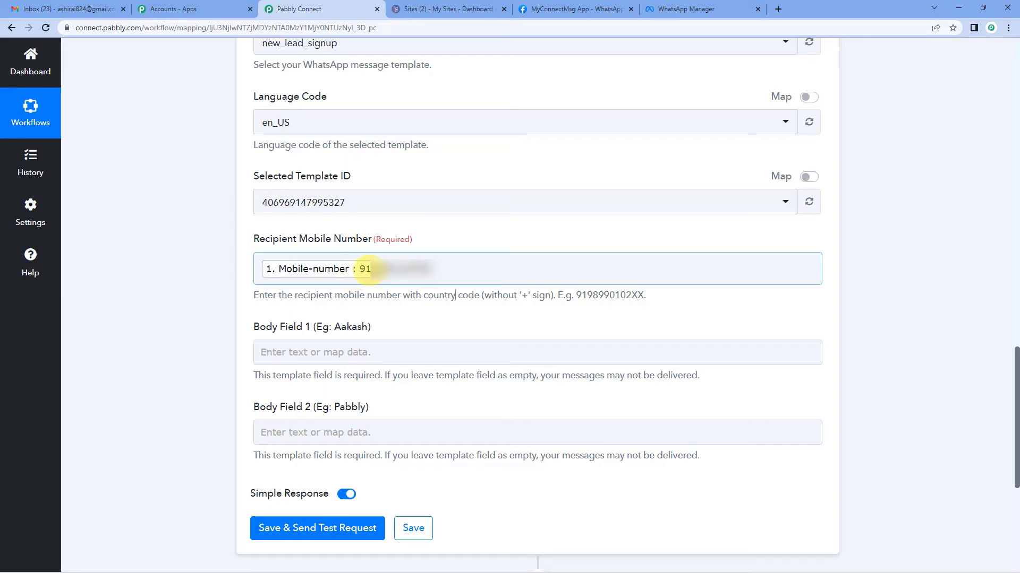
pyautogui.scroll(-1, 399, 295)
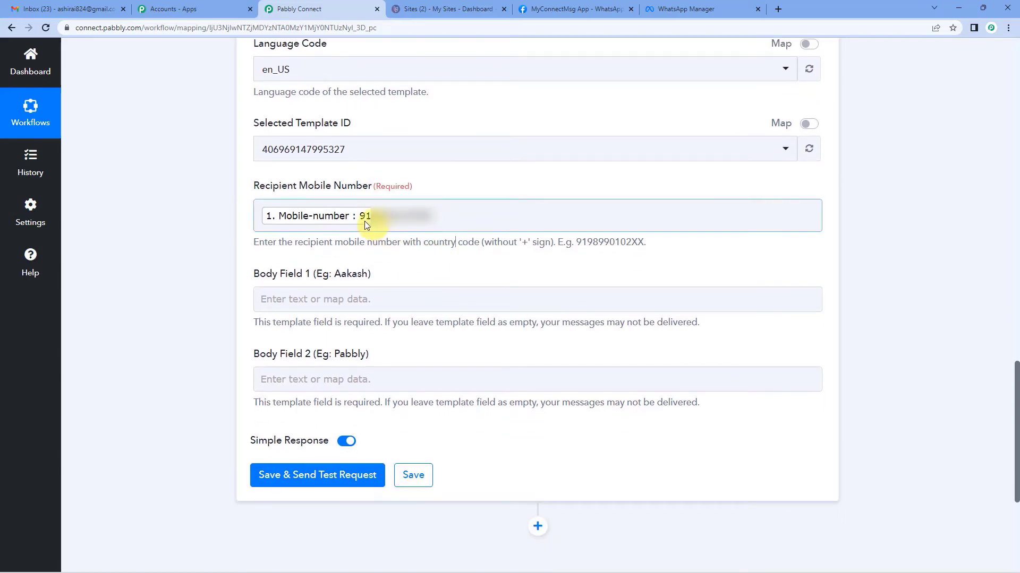
pyautogui.scroll(-1, 392, 259)
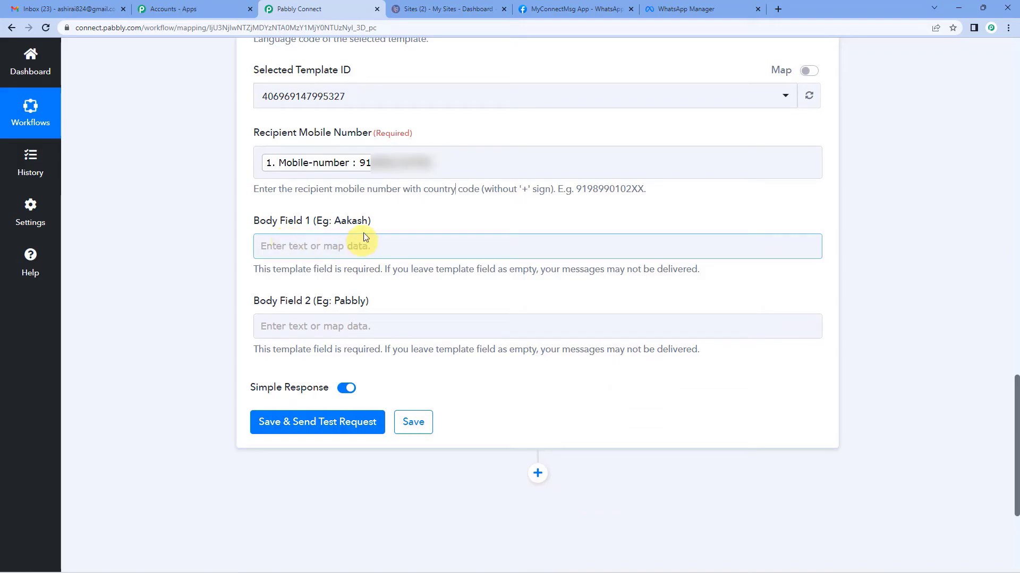
# - Check the first variable in WhatsApp Manager's template, then in Pabbly Connect map Body Field 1 to the Carrd response's Full-name value
pyautogui.click(673, 4)
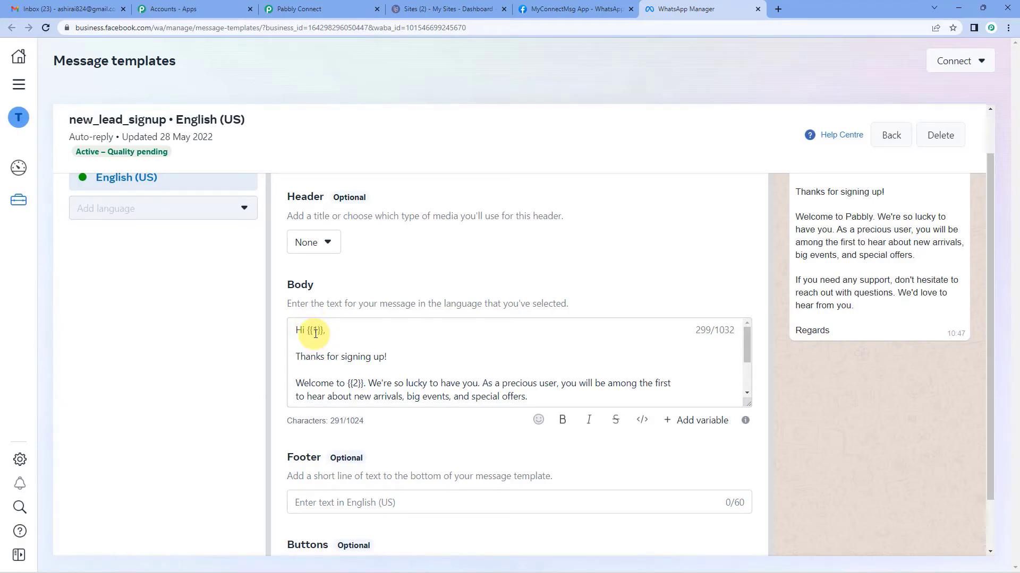
pyautogui.click(312, 8)
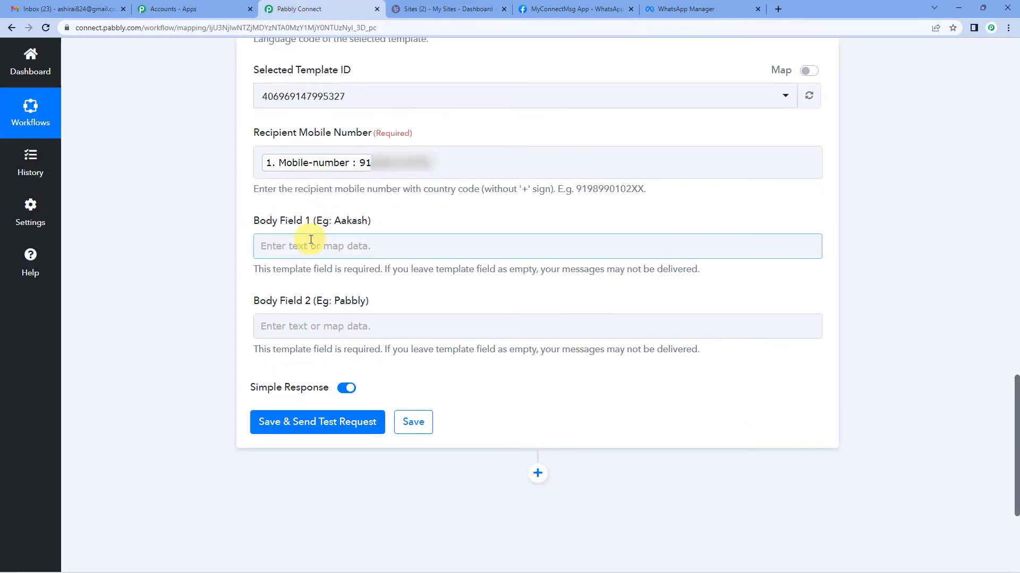
pyautogui.click(306, 244)
pyautogui.click(312, 341)
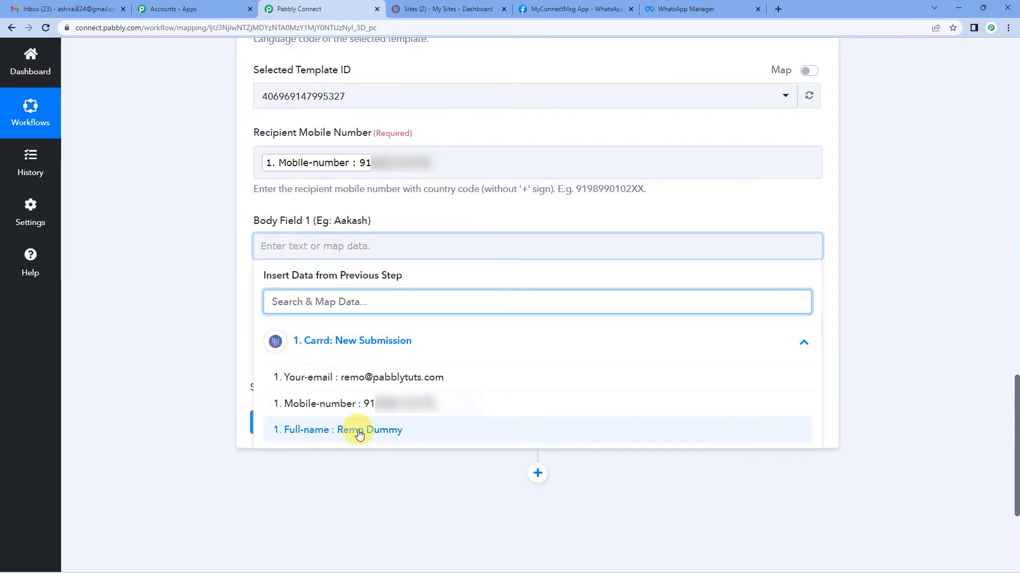
pyautogui.click(353, 428)
pyautogui.click(247, 244)
pyautogui.click(246, 243)
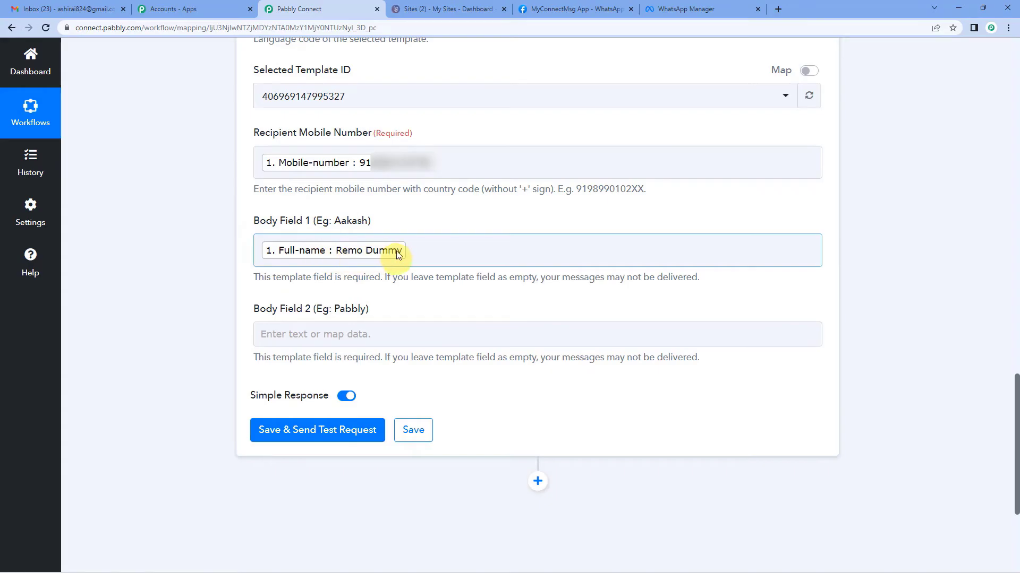
# - Check the template's second variable in WhatsApp Manager, and set Body Field 2 in Pabbly Connect to Pabbly
pyautogui.scroll(-1, 370, 267)
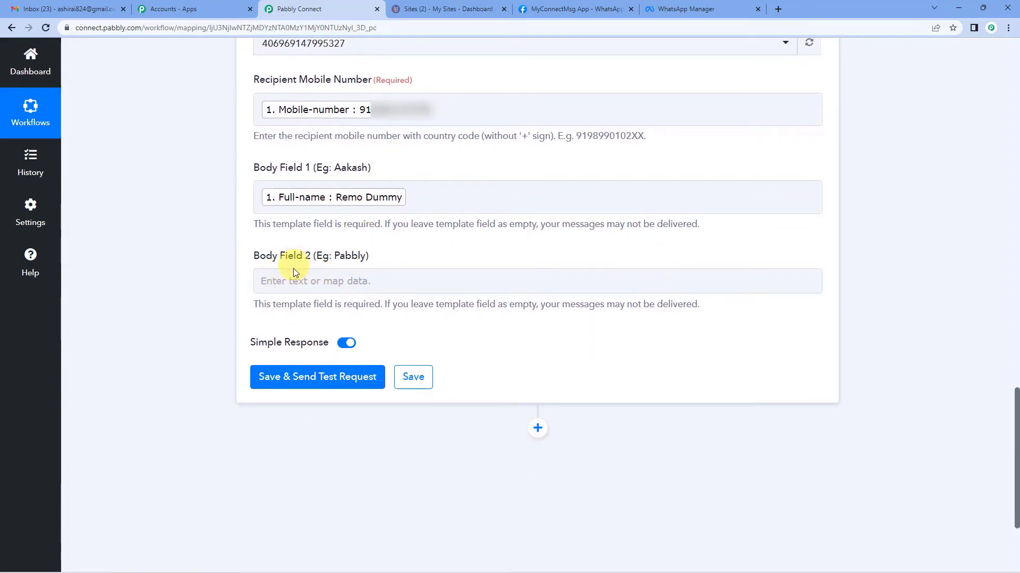
pyautogui.click(533, 6)
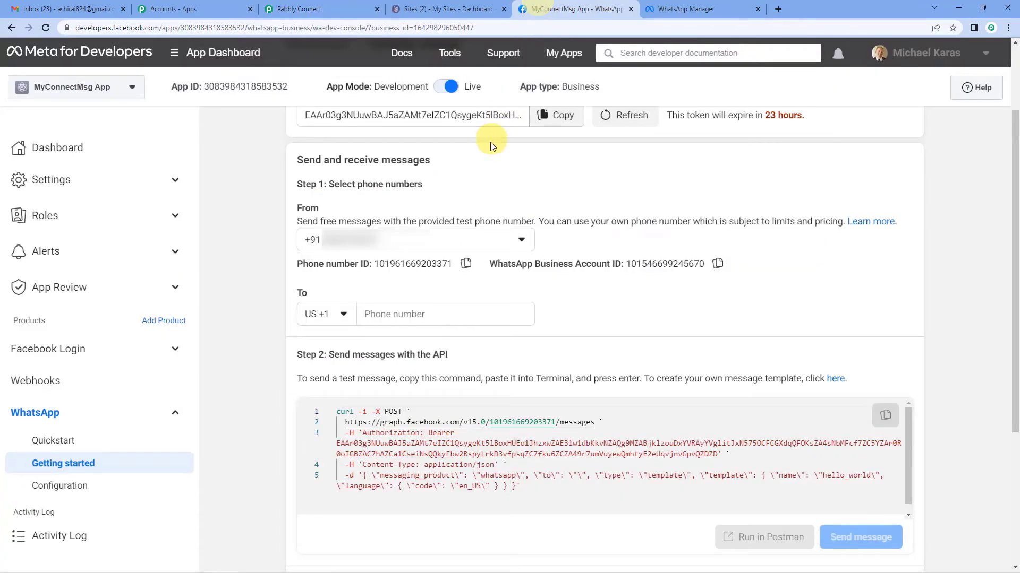
pyautogui.click(668, 9)
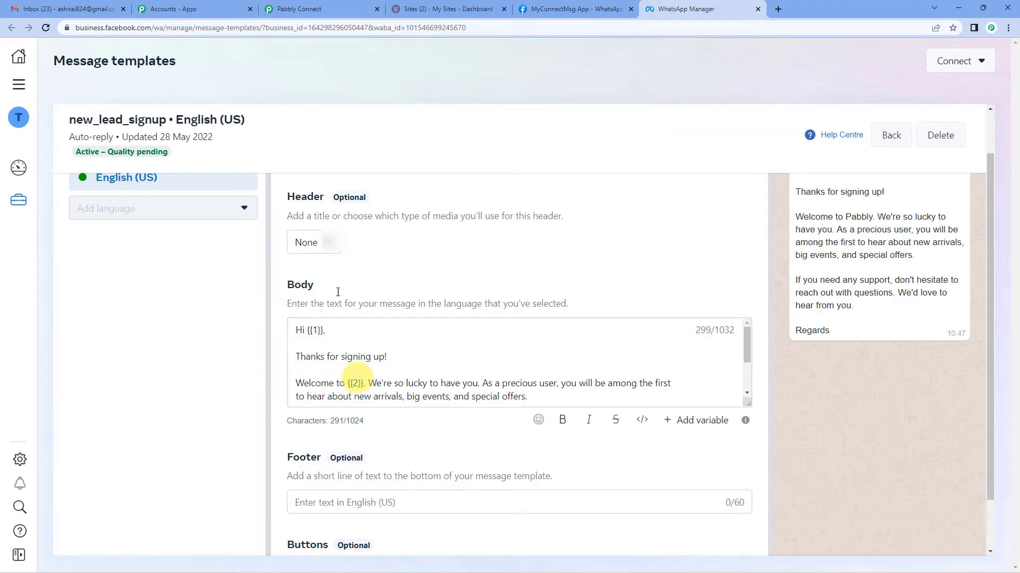
pyautogui.click(297, 8)
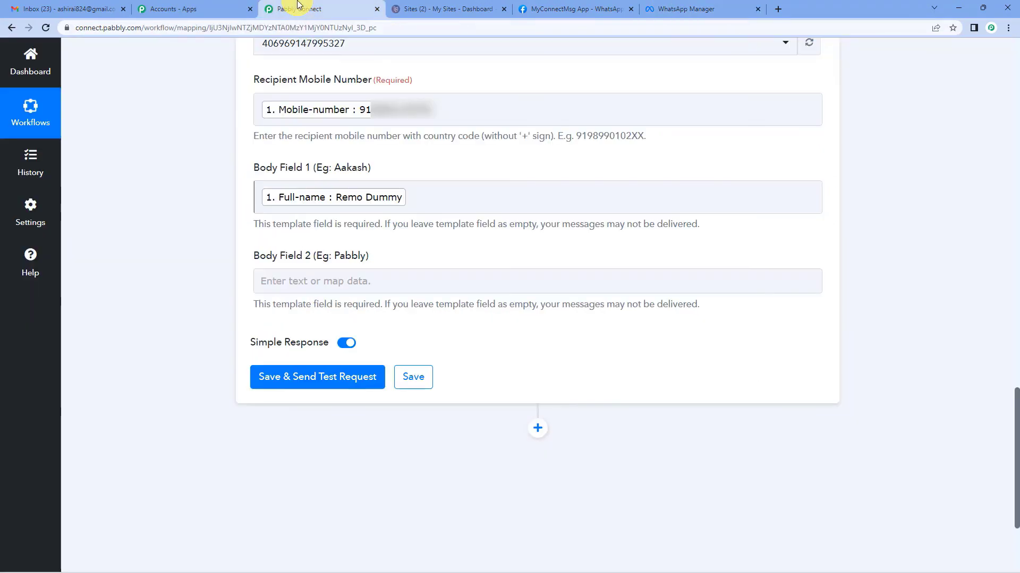
pyautogui.click(292, 282)
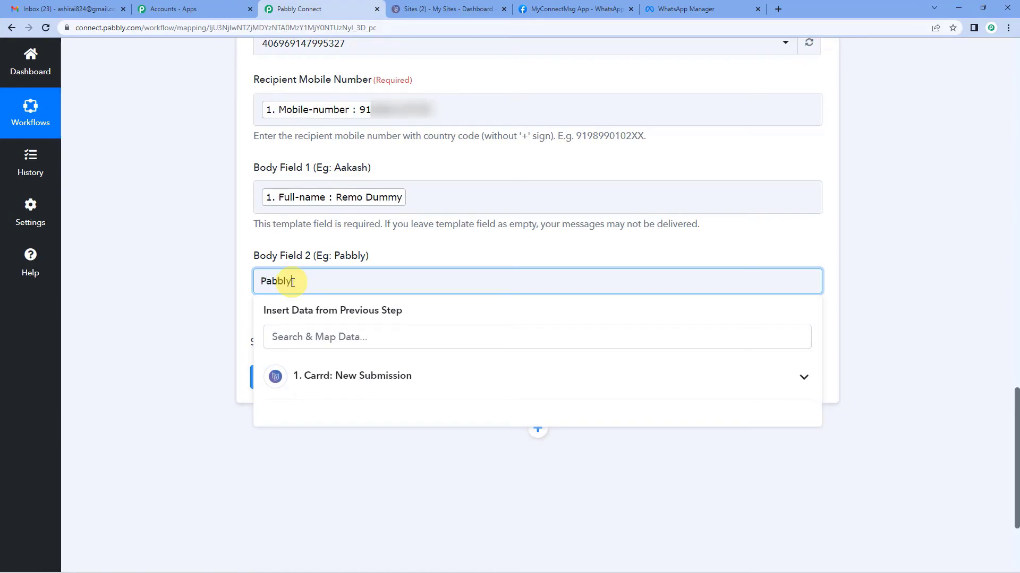
pyautogui.click(403, 256)
# - Review the Carrd trigger with its captured response, and the WhatsApp Cloud API action's template, recipient and body field mappings
pyautogui.scroll(2, 403, 256)
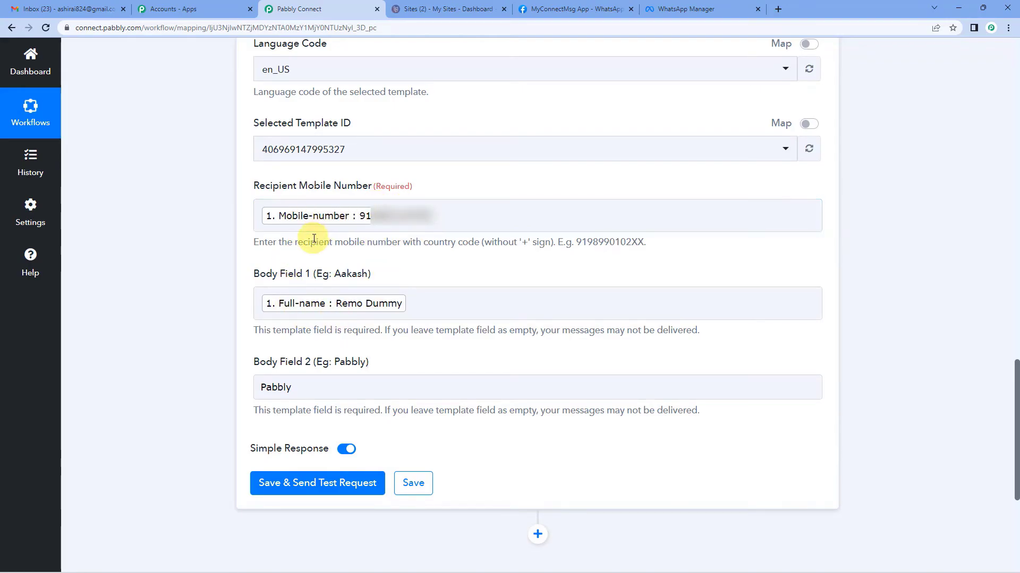
pyautogui.scroll(-1, 276, 269)
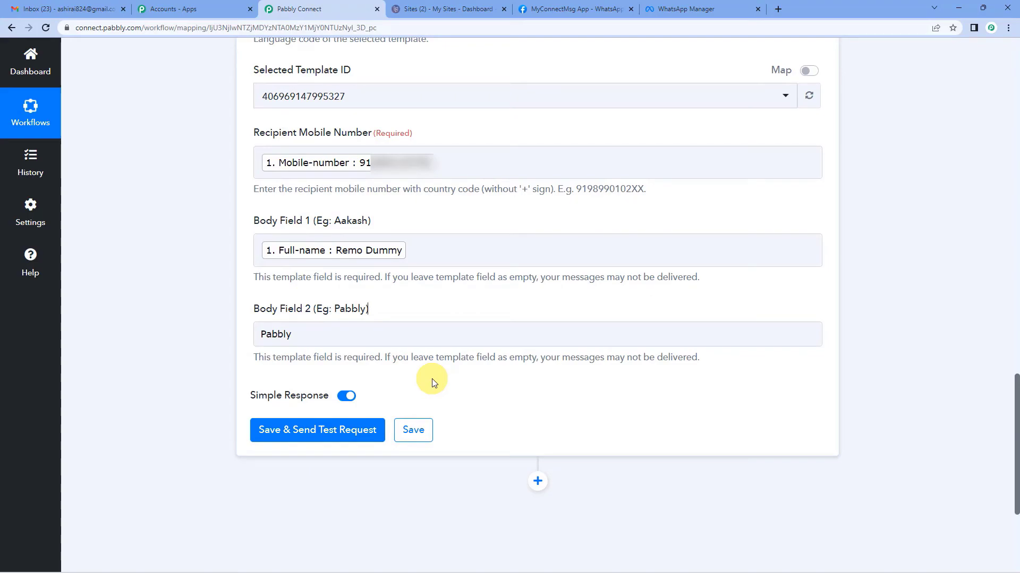
pyautogui.scroll(1, 431, 377)
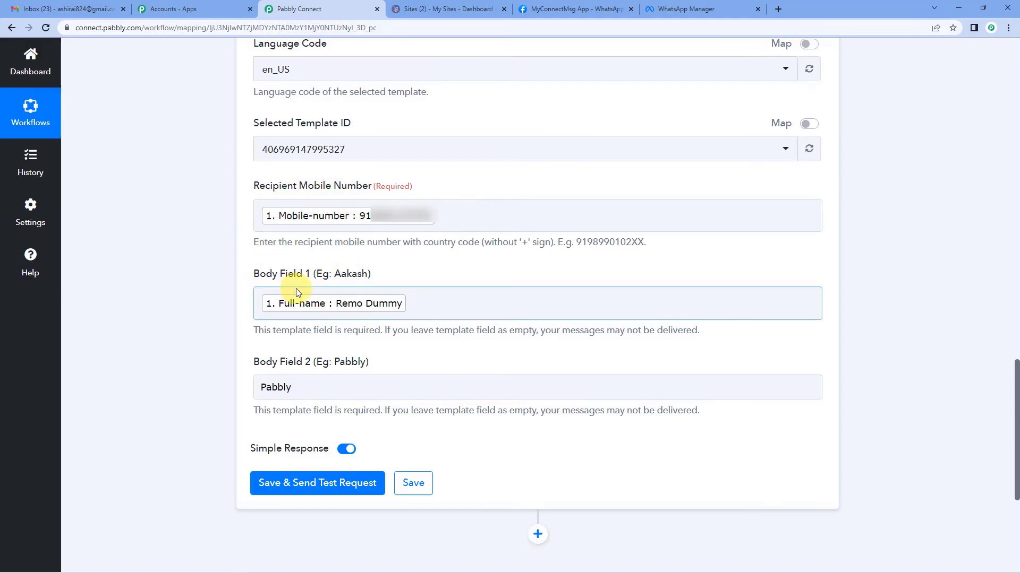
pyautogui.scroll(10, 229, 306)
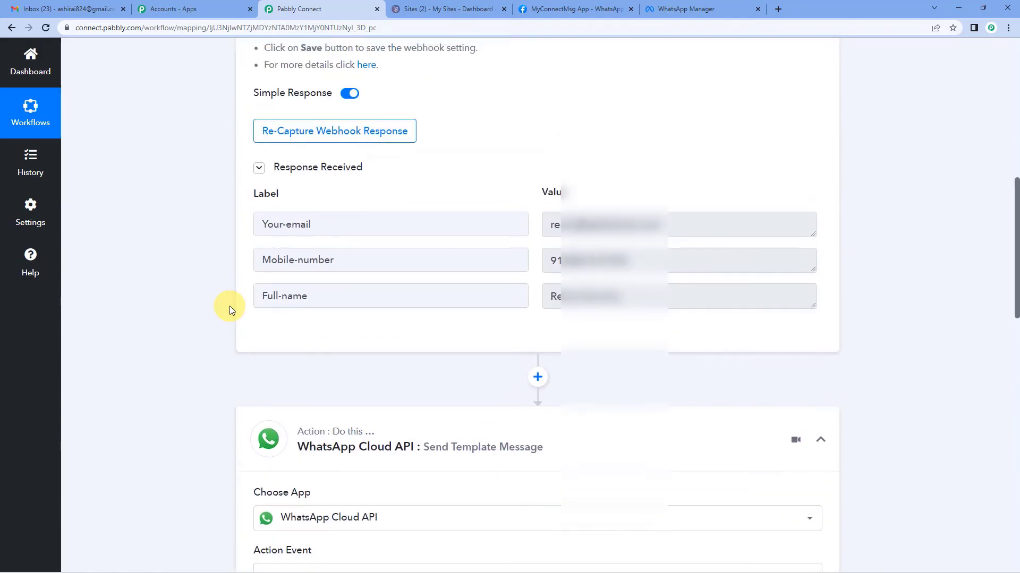
pyautogui.scroll(6, 229, 305)
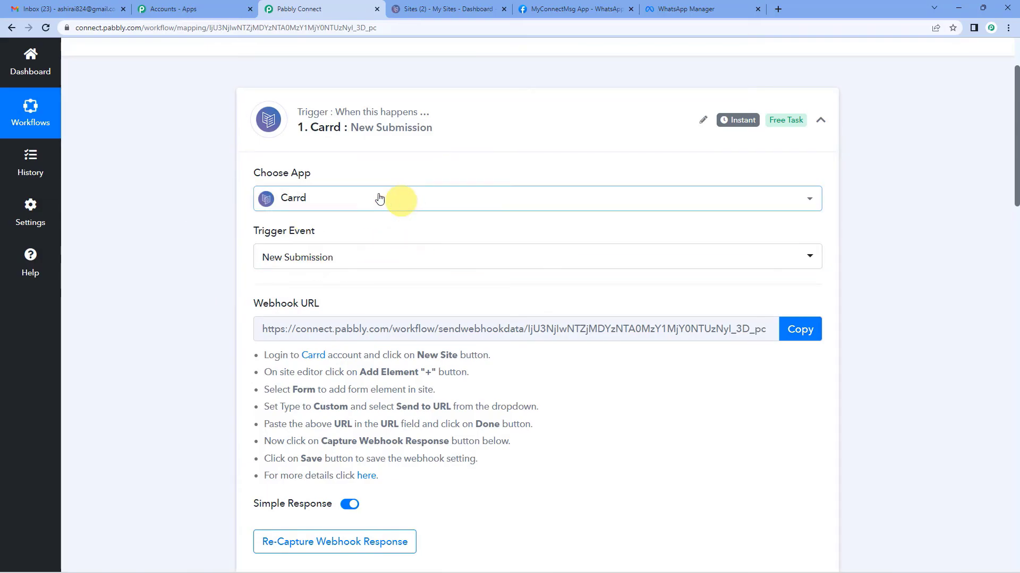
pyautogui.scroll(-1, 421, 270)
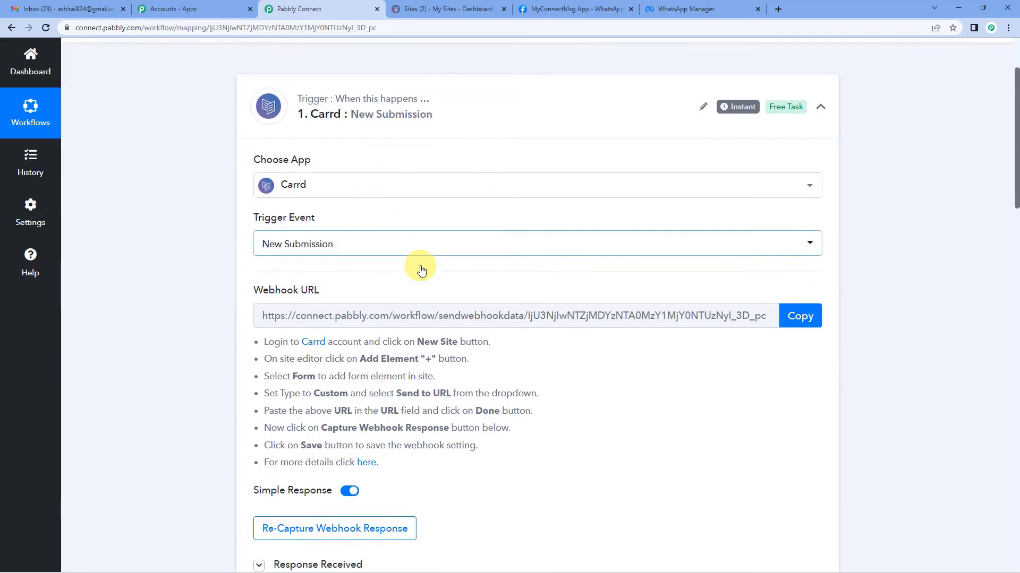
pyautogui.scroll(-11, 212, 302)
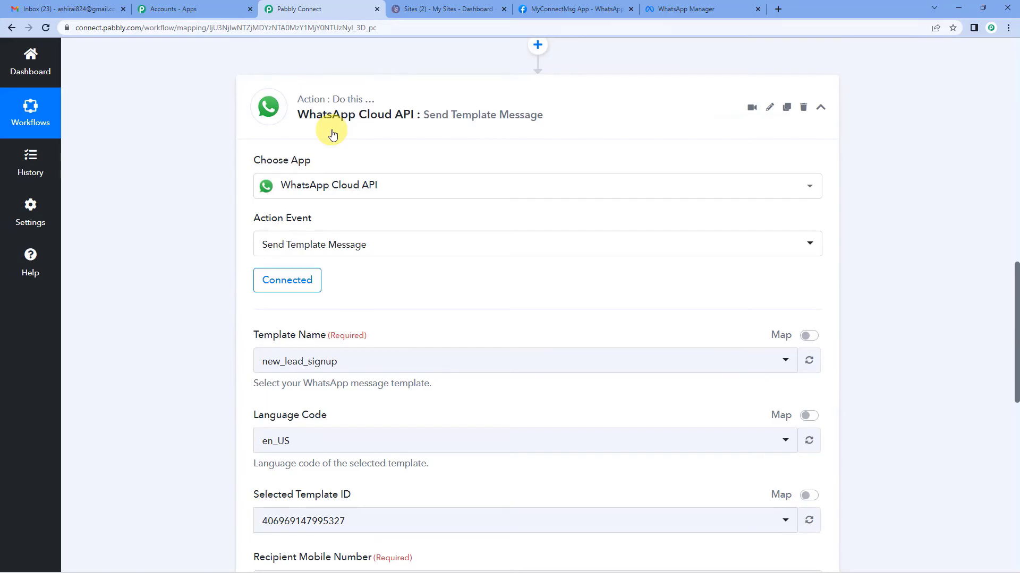
pyautogui.scroll(3, 333, 134)
pyautogui.scroll(-3, 339, 178)
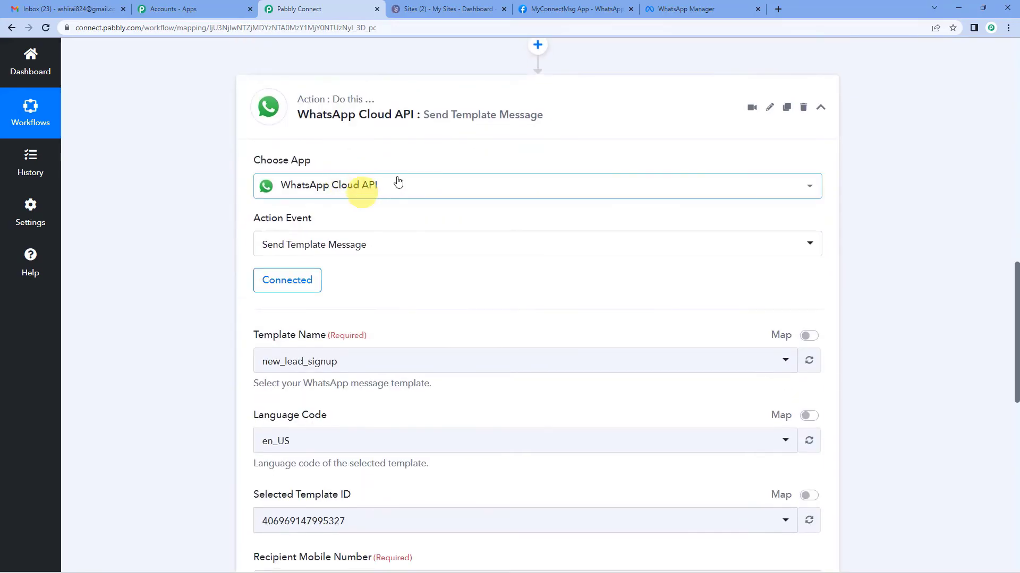
pyautogui.scroll(-8, 346, 180)
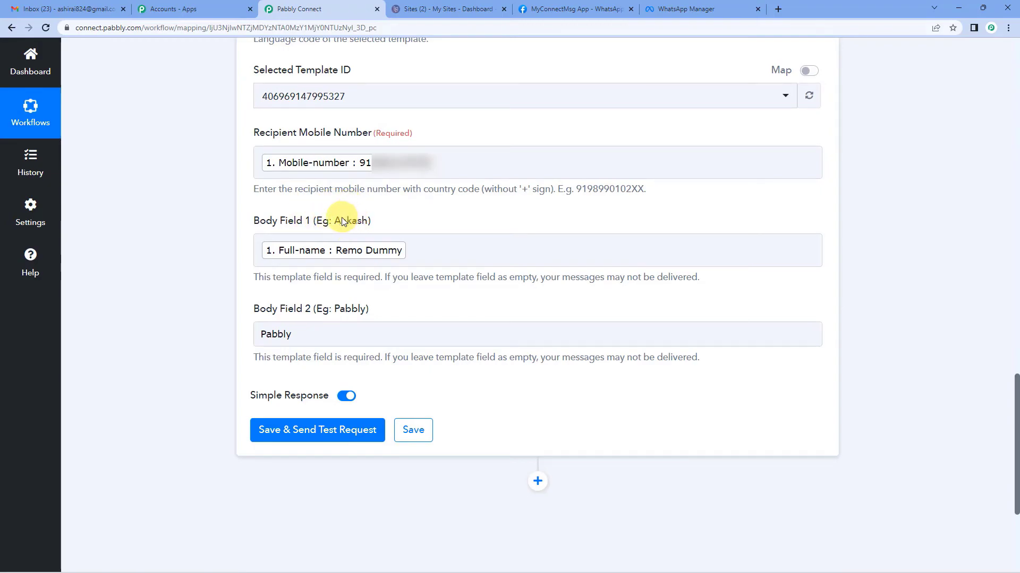
pyautogui.click(334, 166)
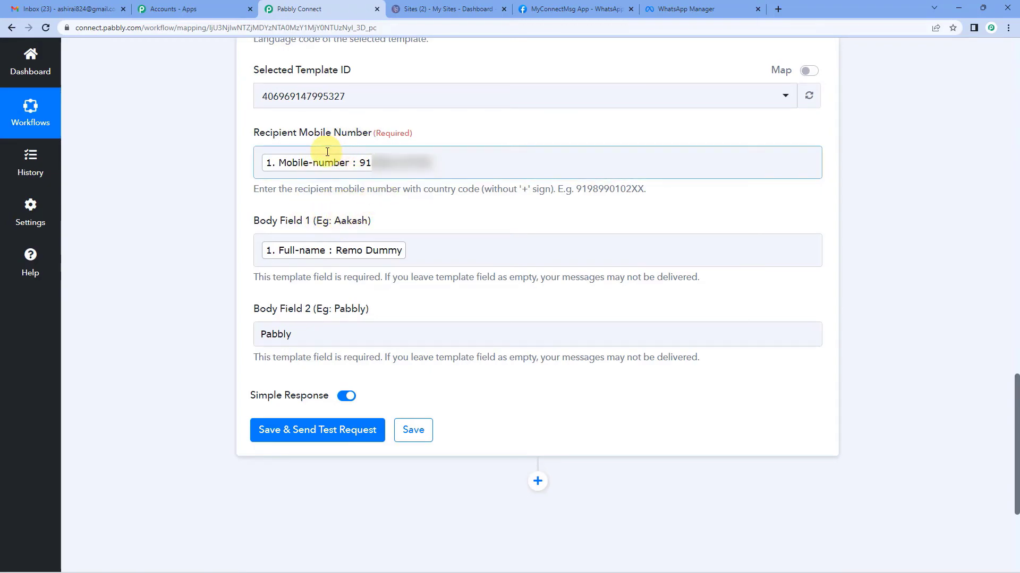
pyautogui.click(311, 249)
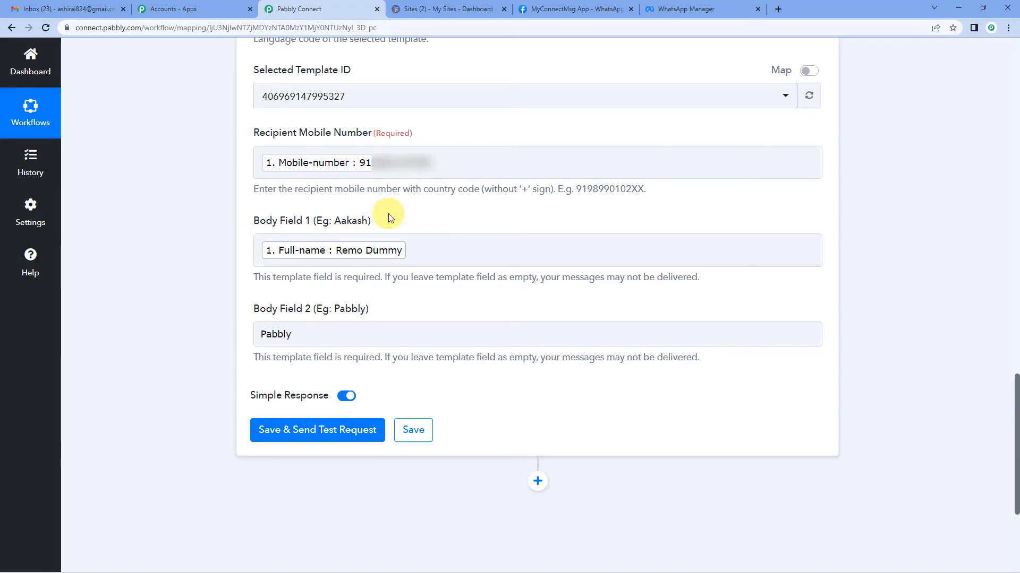
# - Save the Send Template Message action, send a test request, and look over the response against the mapped fields
pyautogui.click(304, 437)
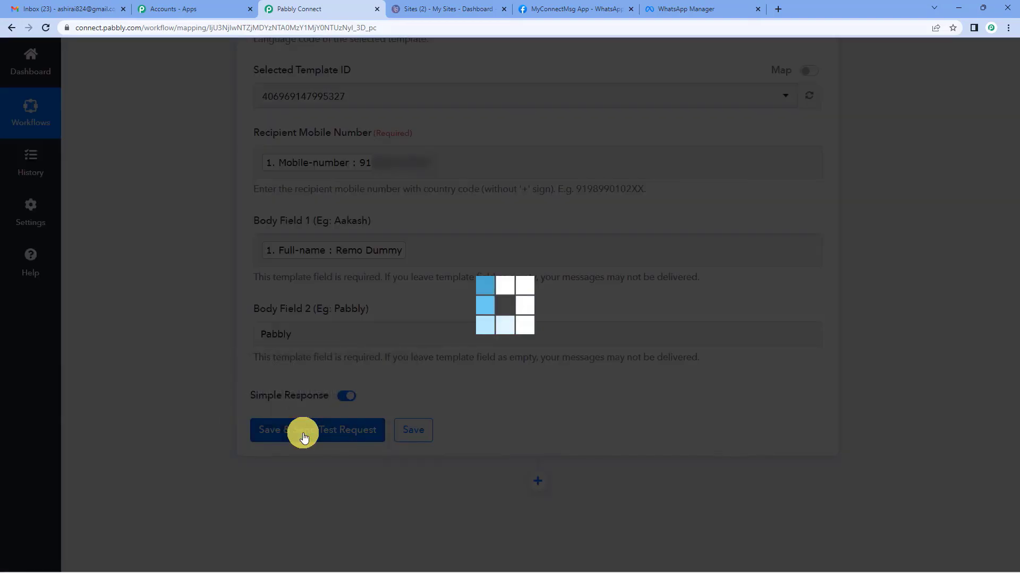
pyautogui.scroll(-3, 316, 324)
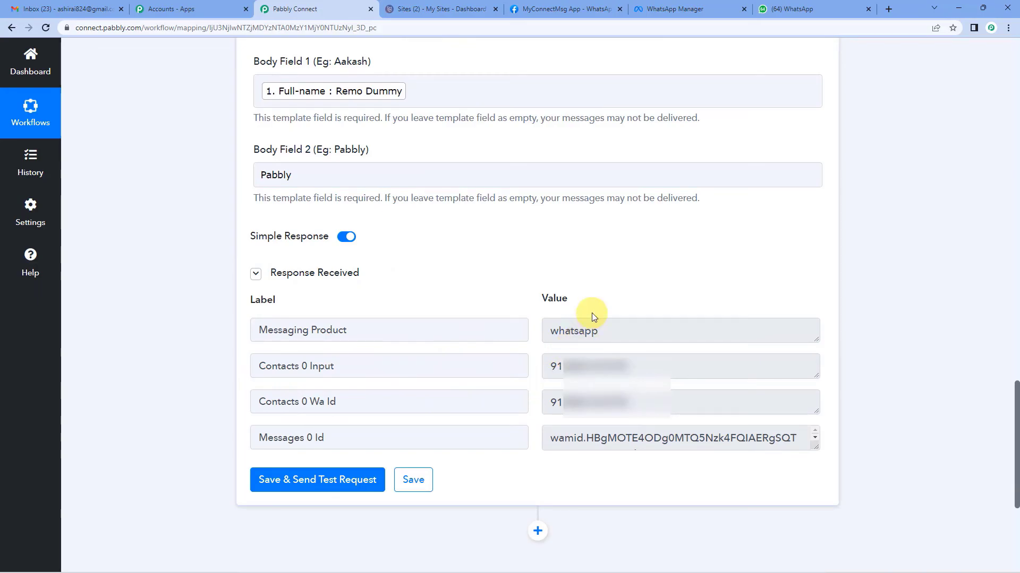
pyautogui.scroll(3, 433, 278)
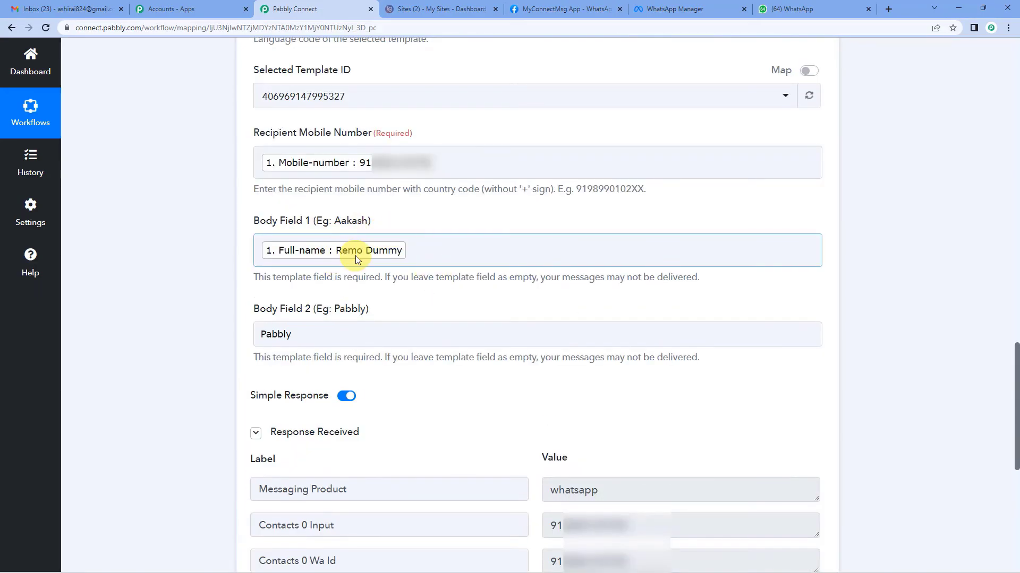
# - Switch to WhatsApp Web and open the Pabbly chat to check the recipient name and text of the template message
pyautogui.click(823, 7)
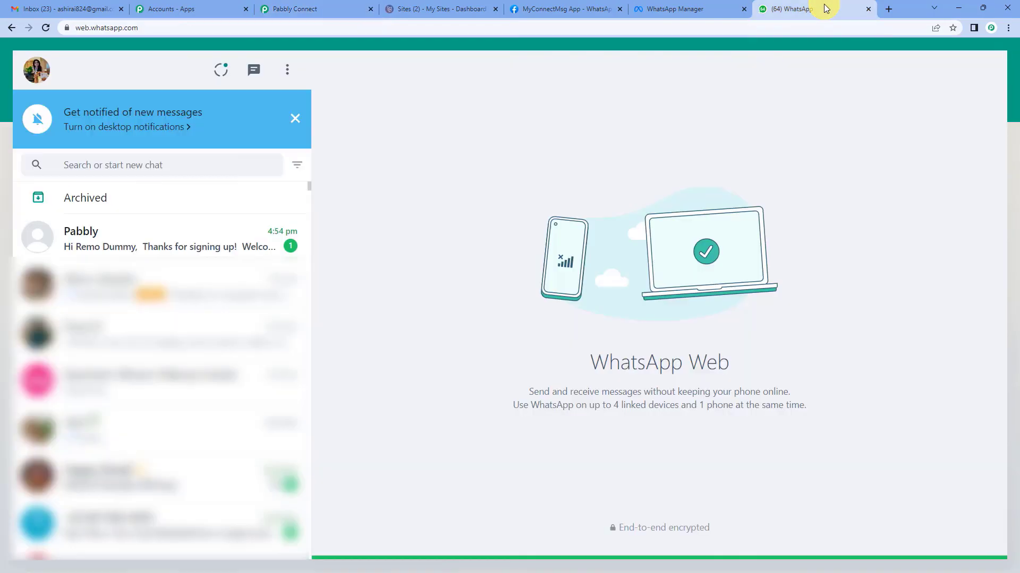
pyautogui.click(141, 241)
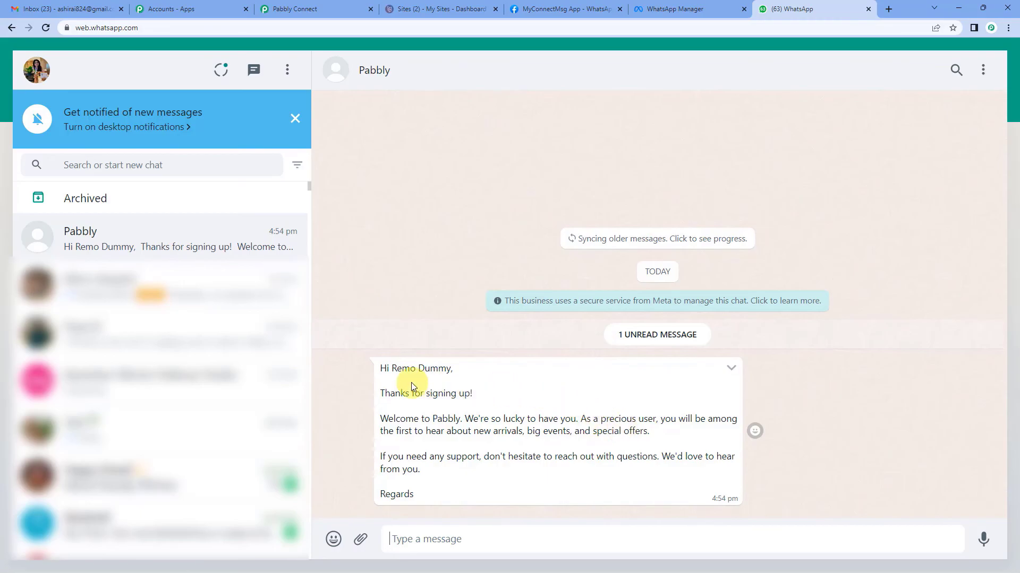
pyautogui.moveTo(395, 369); pyautogui.dragTo(449, 369)
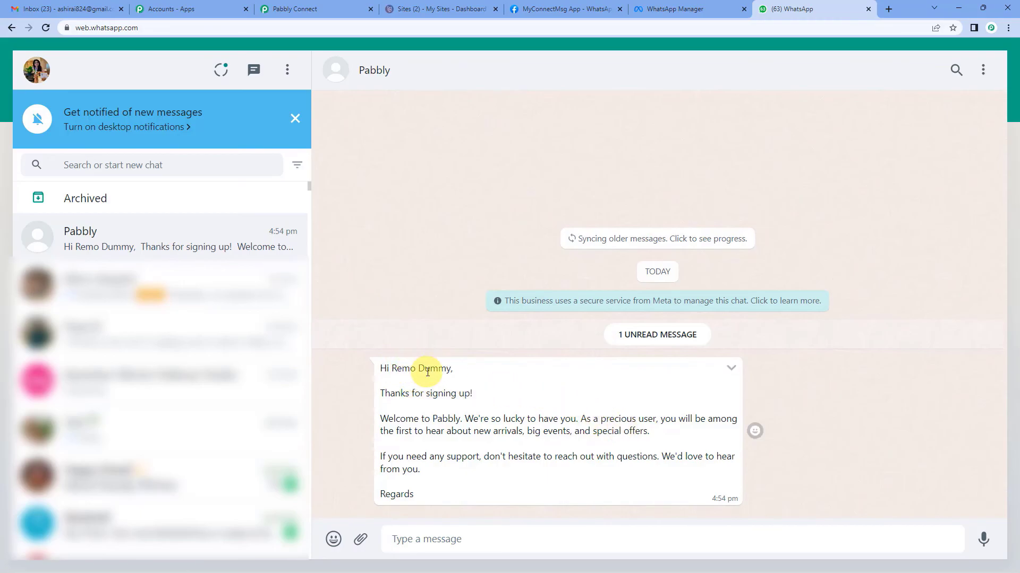
# - Back in Pabbly Connect, collapse the WhatsApp Cloud API action and the Carrd trigger
pyautogui.click(330, 5)
pyautogui.scroll(10, 180, 365)
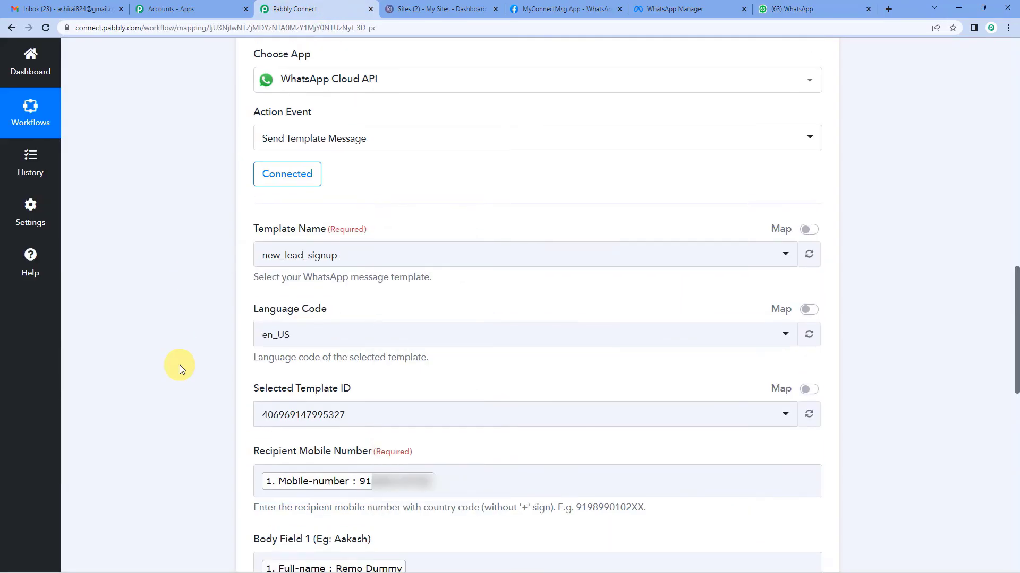
pyautogui.click(357, 226)
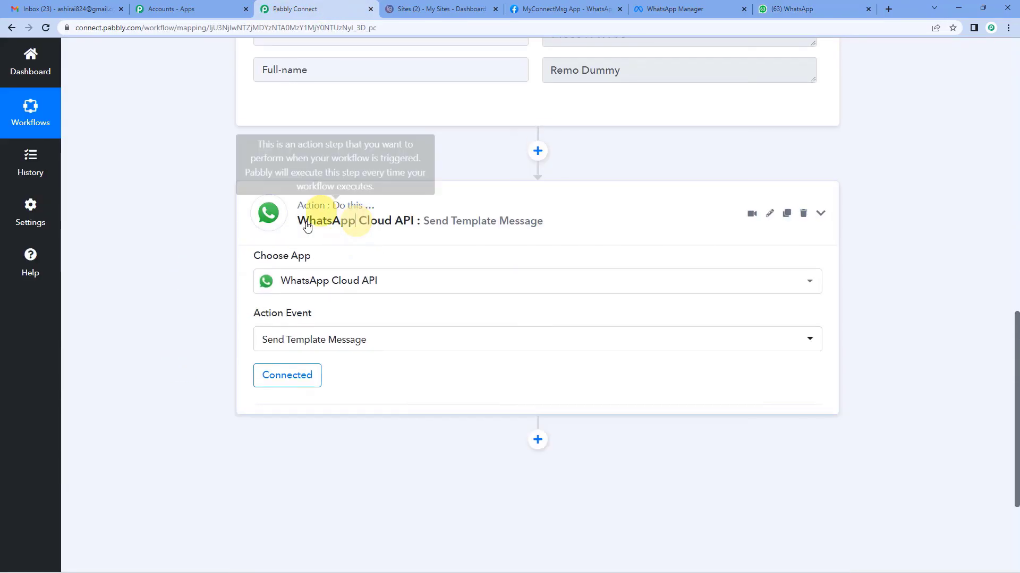
pyautogui.scroll(8, 186, 307)
pyautogui.scroll(4, 186, 307)
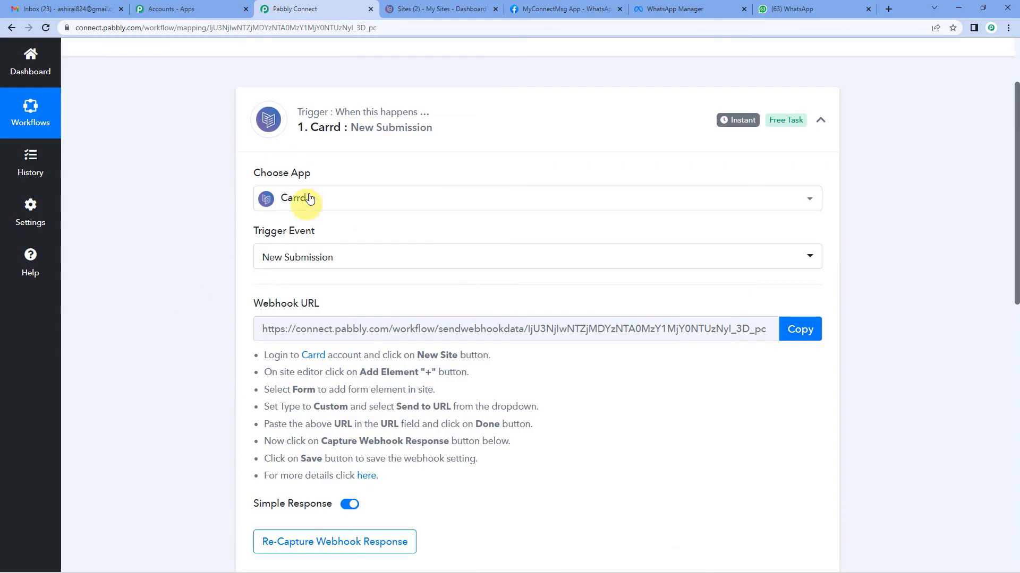
pyautogui.click(327, 135)
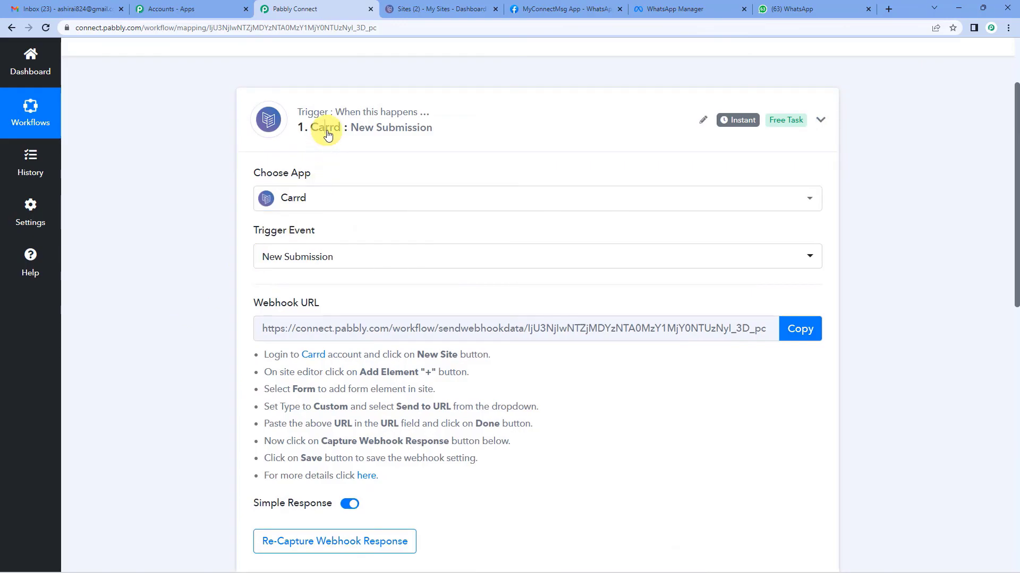